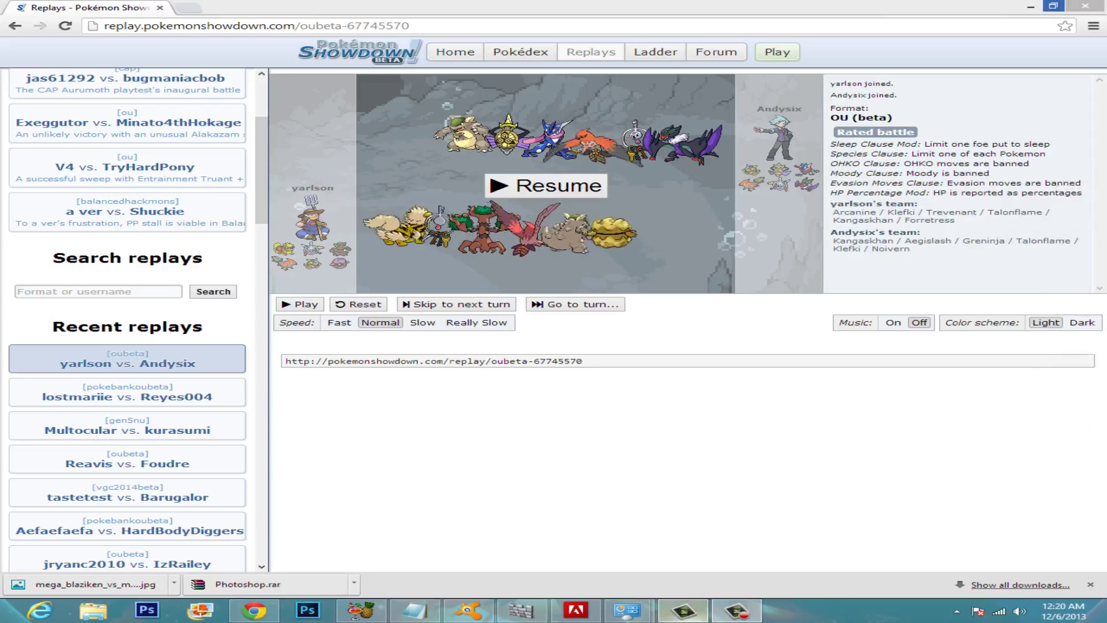
- Switch to Camtasia Studio and start a new empty project
click(683, 610)
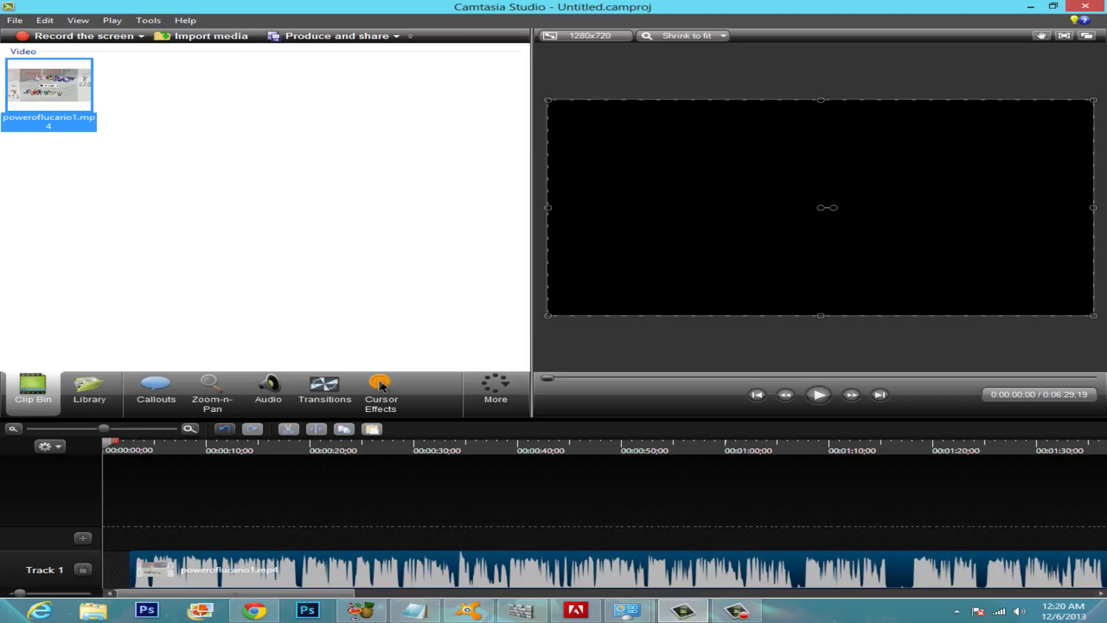
right_click(78, 107)
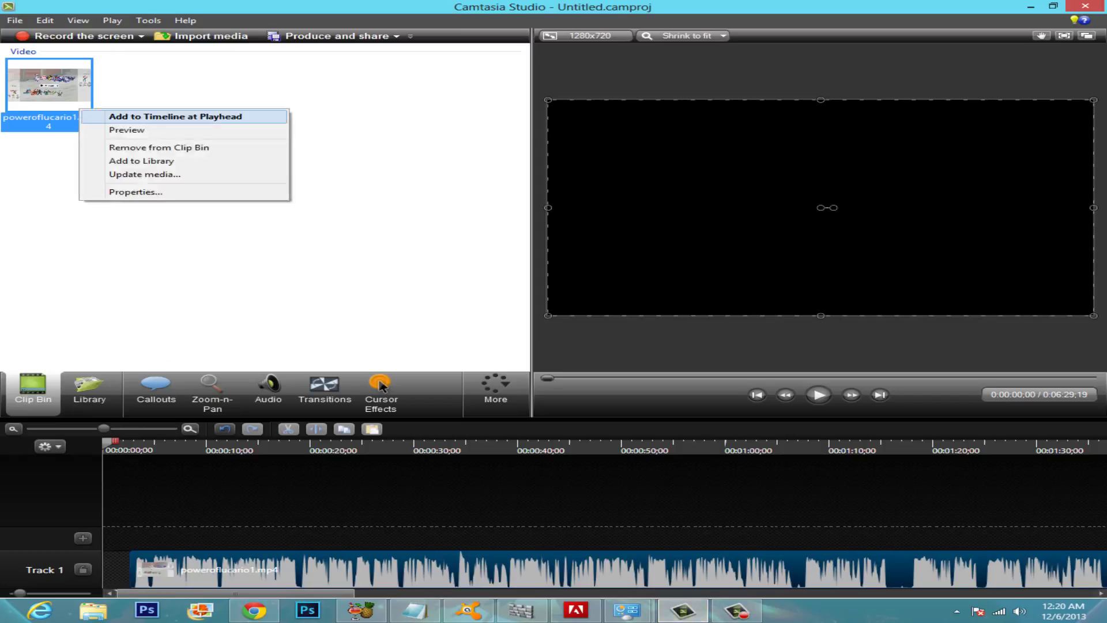
click(322, 144)
key(alt+f)
key(Return)
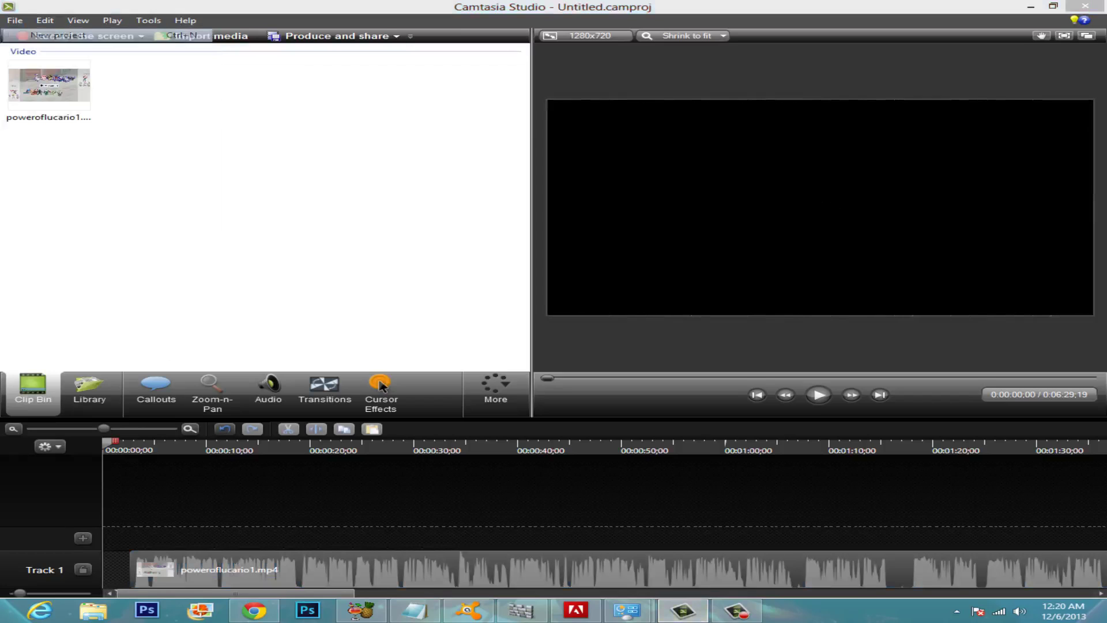
key(n)
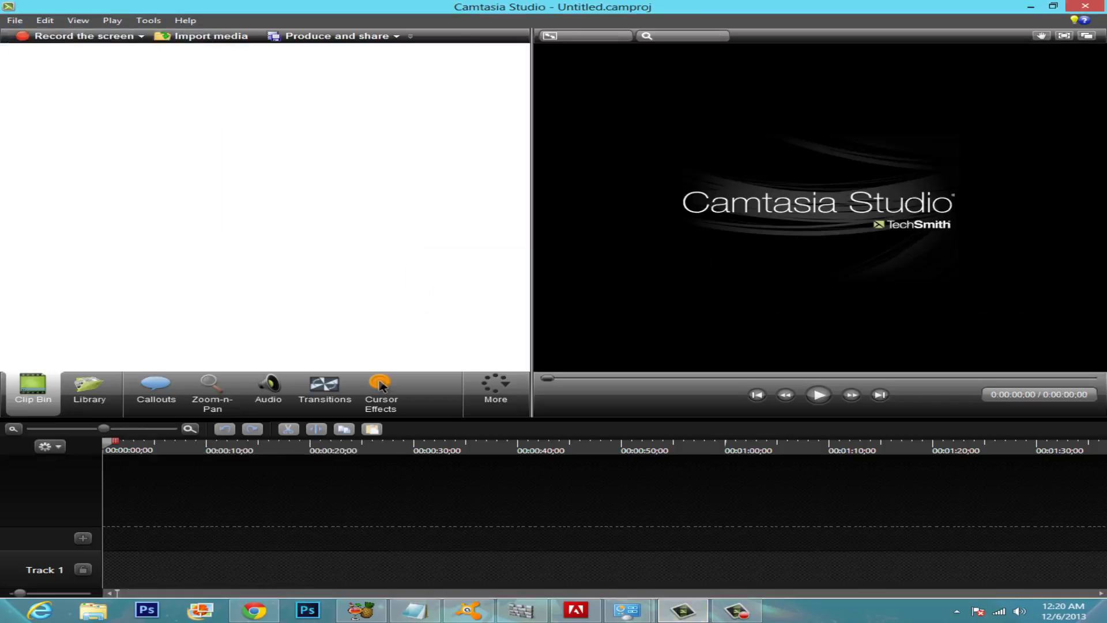
- Import the recording xernasrapeseverything from the Camtasia Studio folder in Documents
key(ctrl+i)
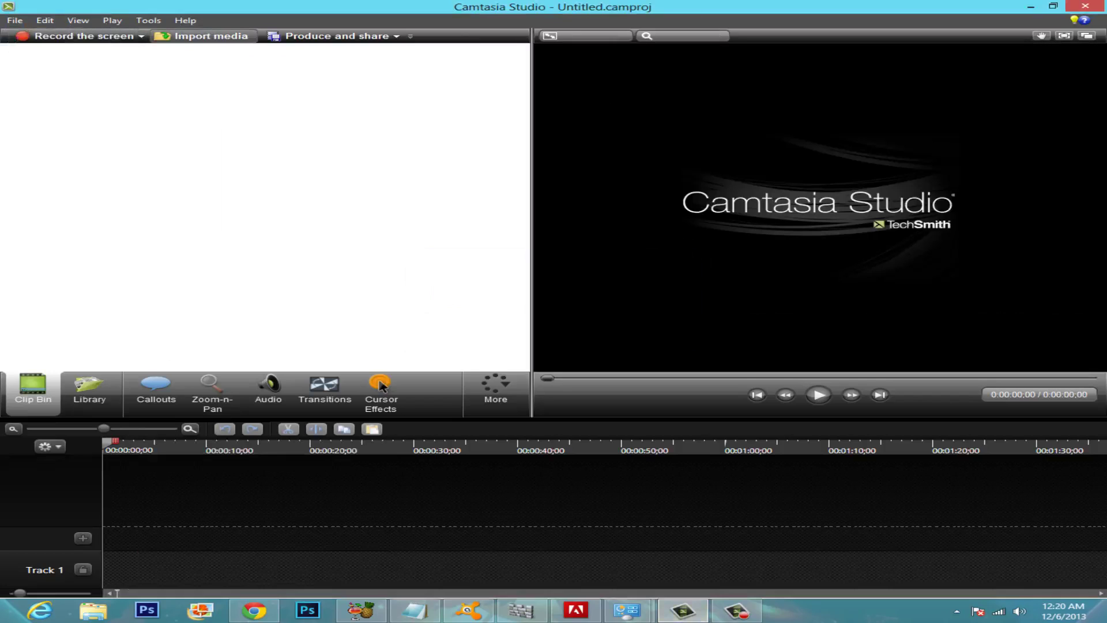
click(343, 293)
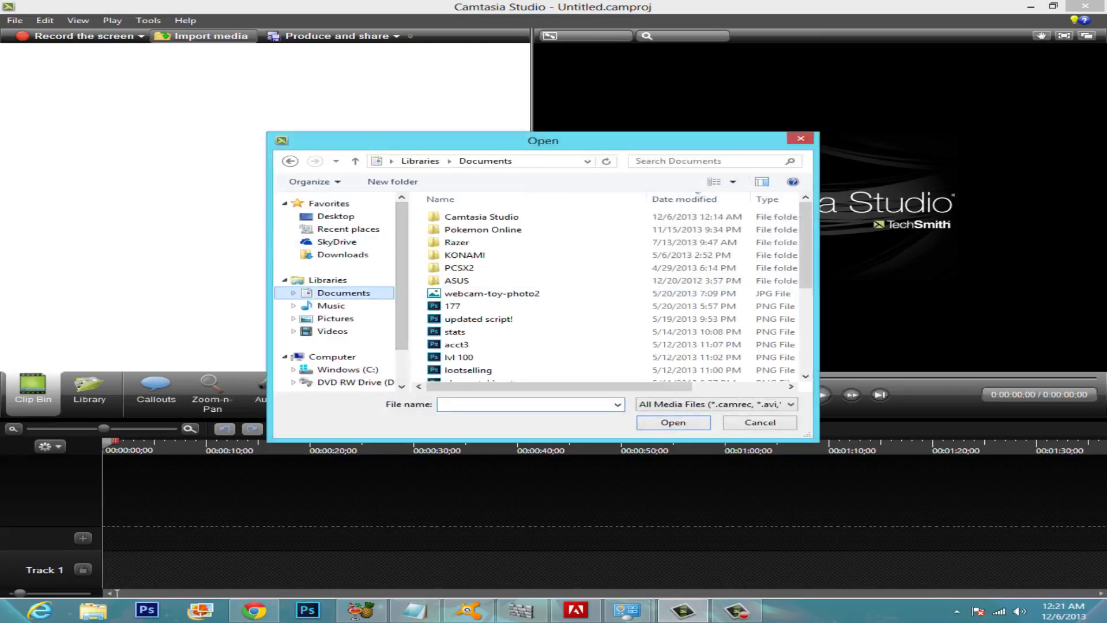
double_click(482, 217)
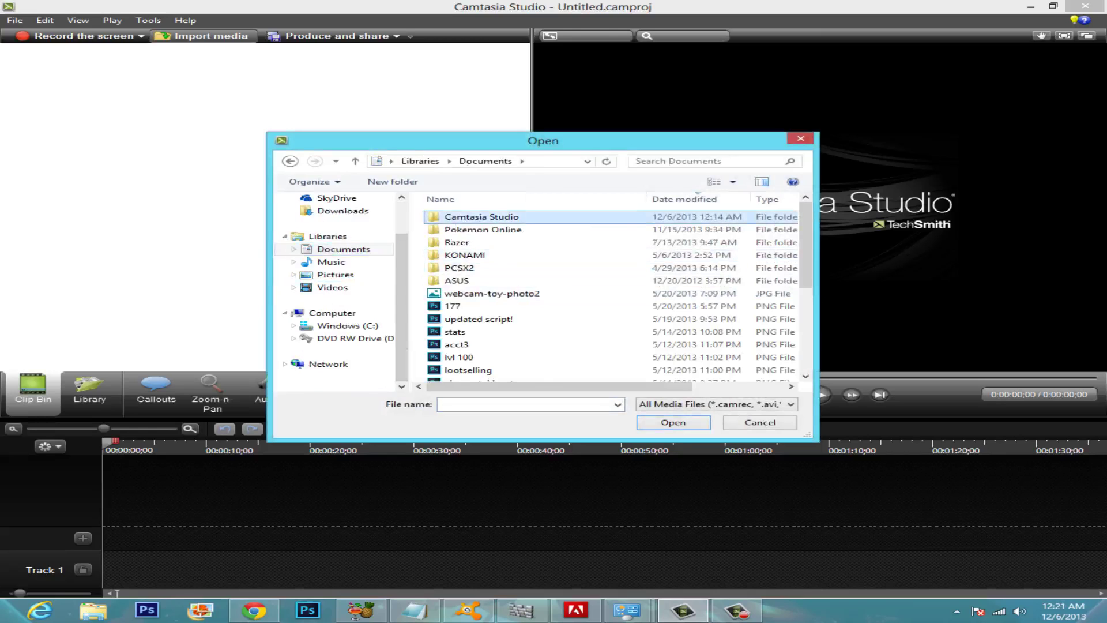
scroll(507, 295, down, 15)
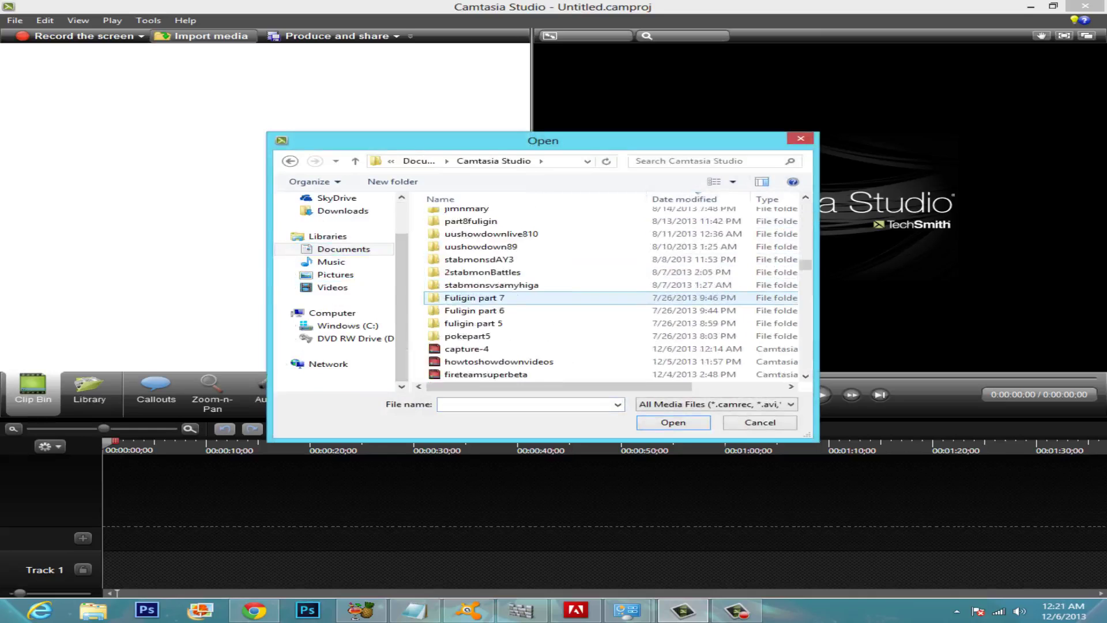
scroll(519, 298, down, 3)
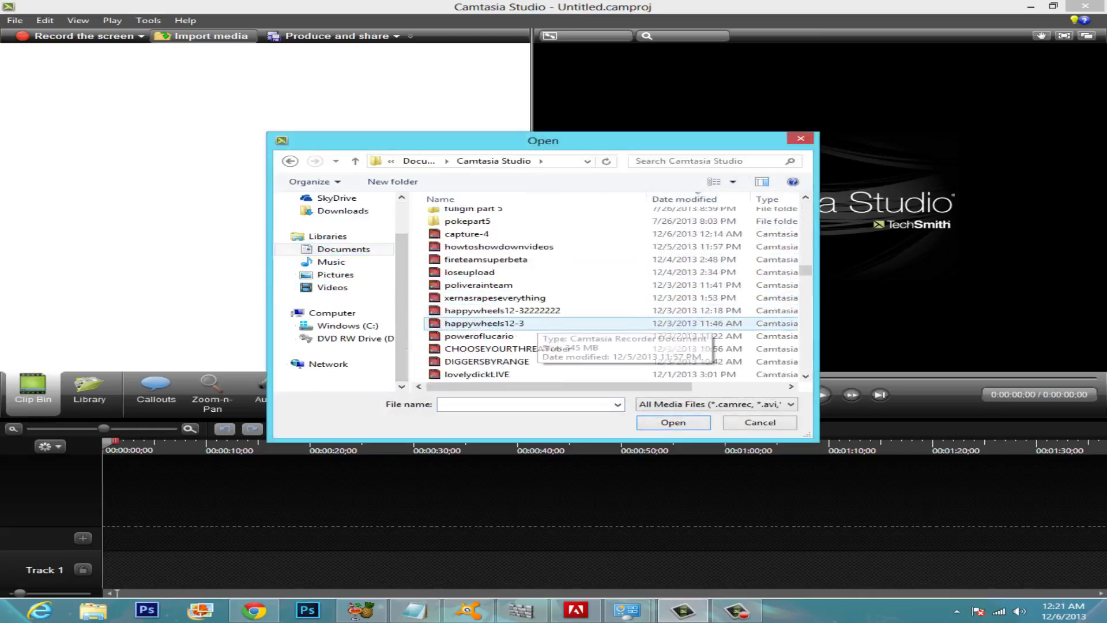
scroll(521, 311, down, 1)
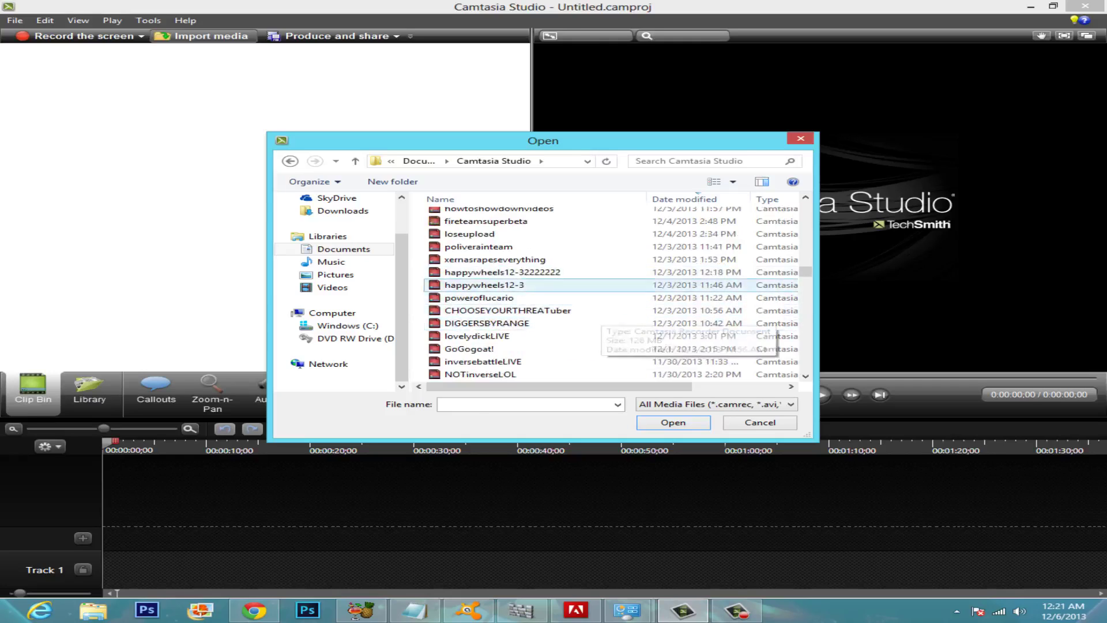
click(495, 259)
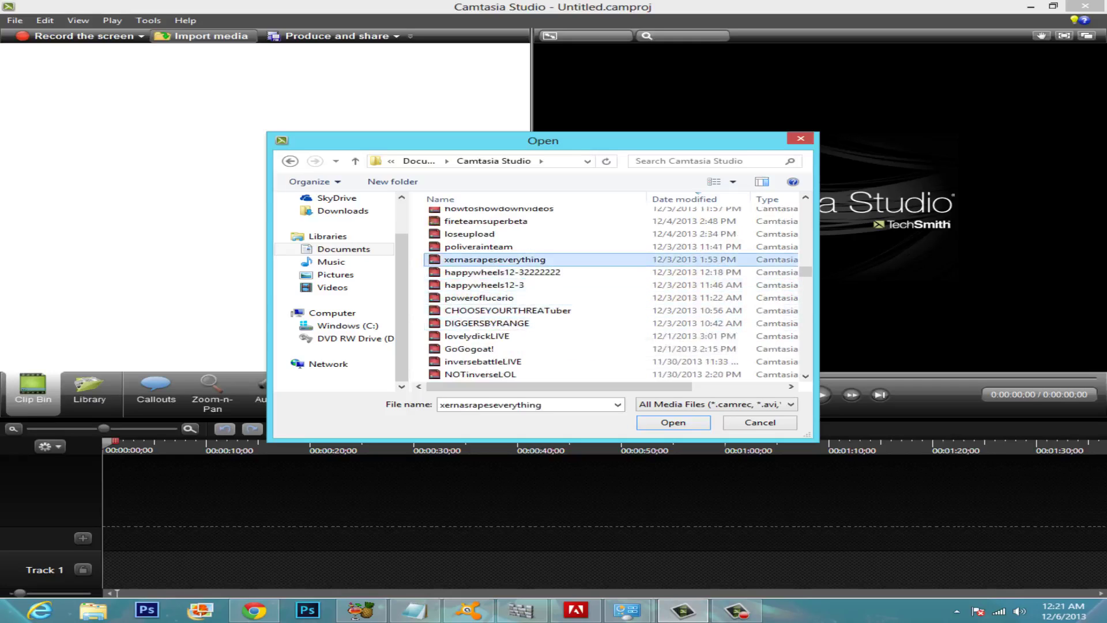
key(Return)
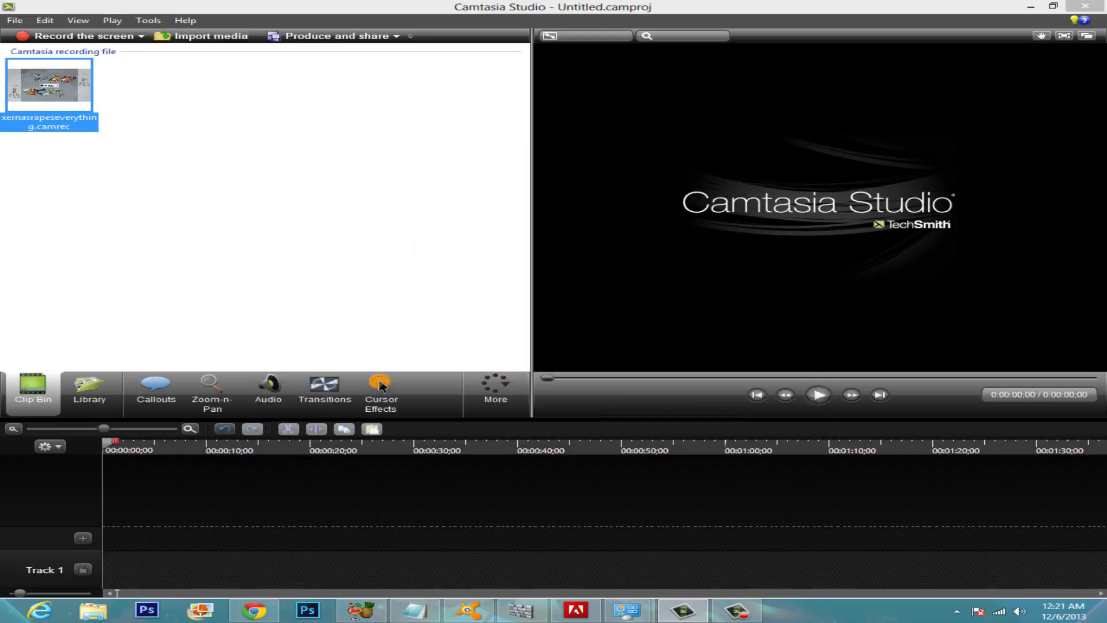
- Place the imported recording on the timeline and set the editing dimensions to 1920 x 1080, keeping the aspect ratio
drag(49, 85, 133, 568)
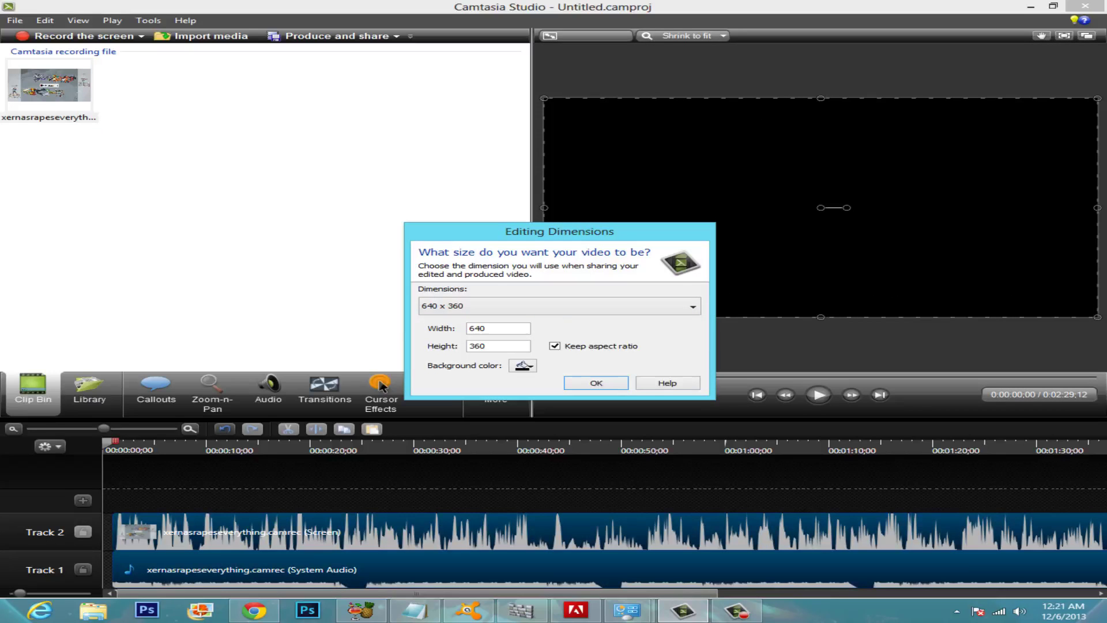
key(alt+Down)
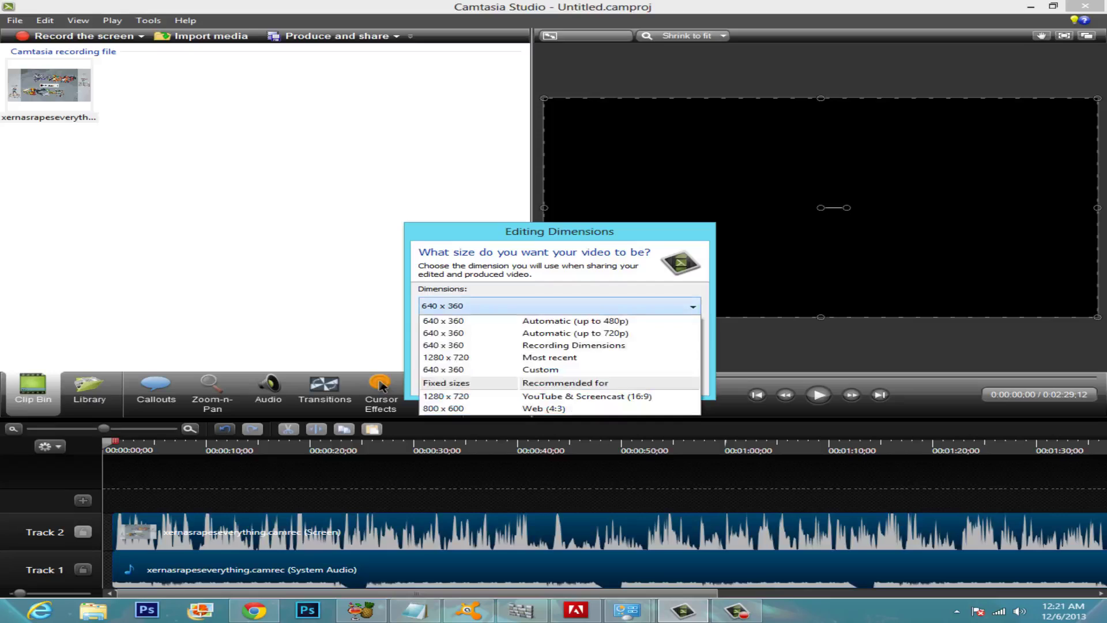
key(Down)
key(Down)
key(Down)
key(Down)
key(Down)
key(Down)
key(Return)
key(Tab)
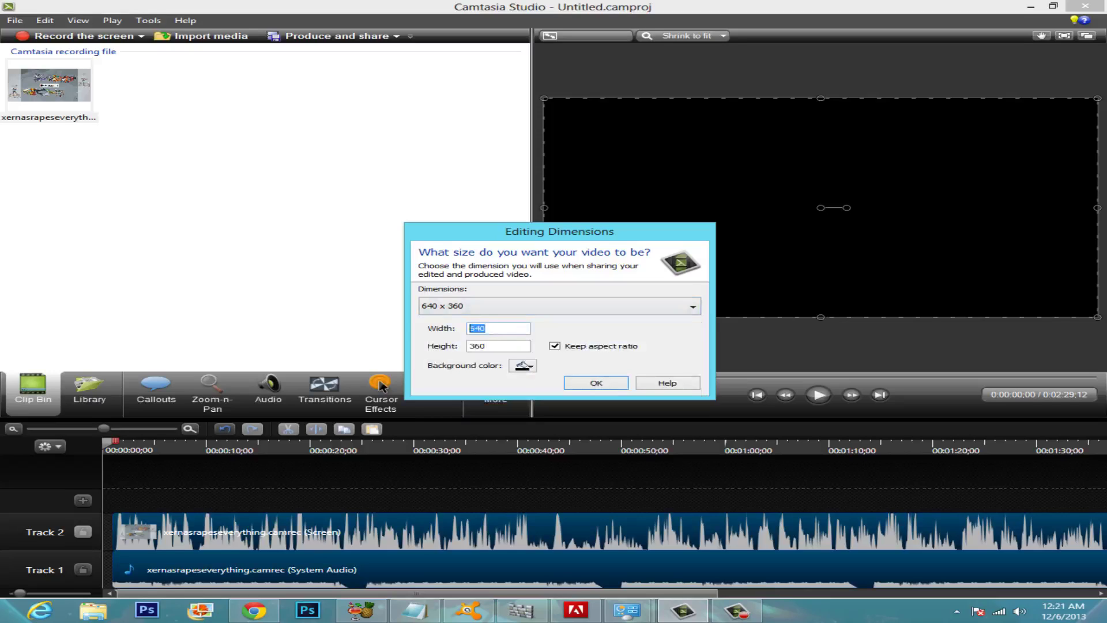
text(1920)
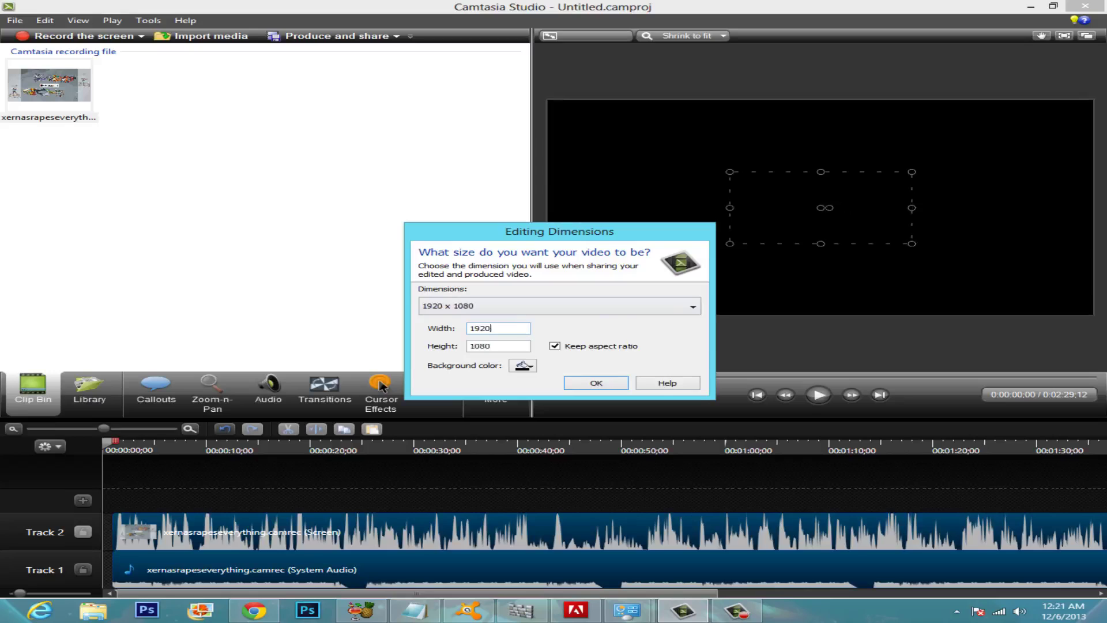
key(shift+Tab)
key(alt+Down)
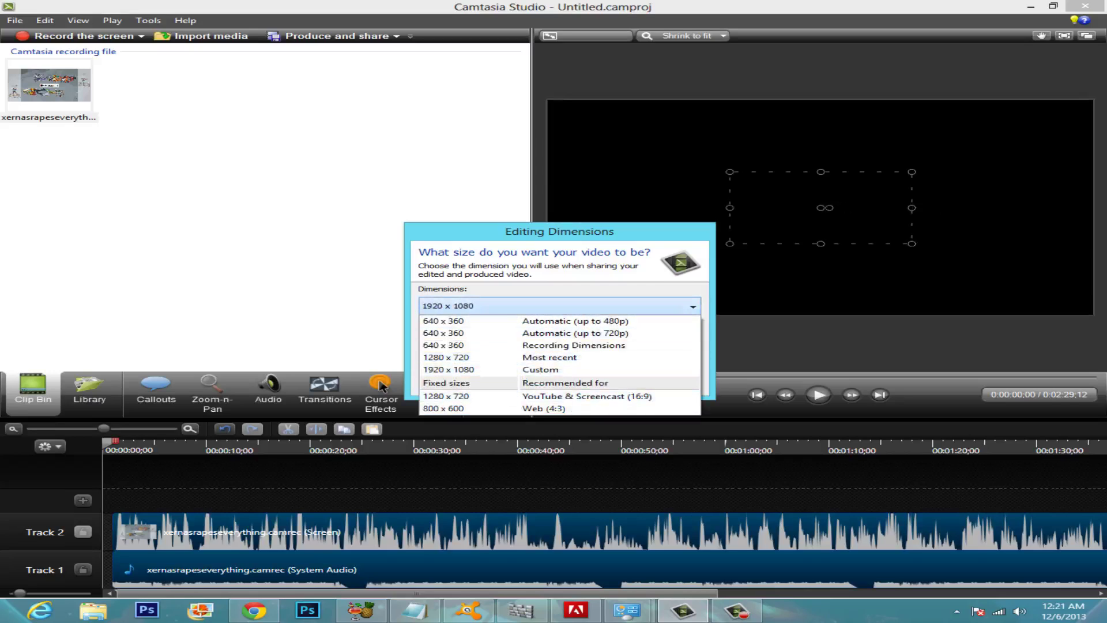
key(Return)
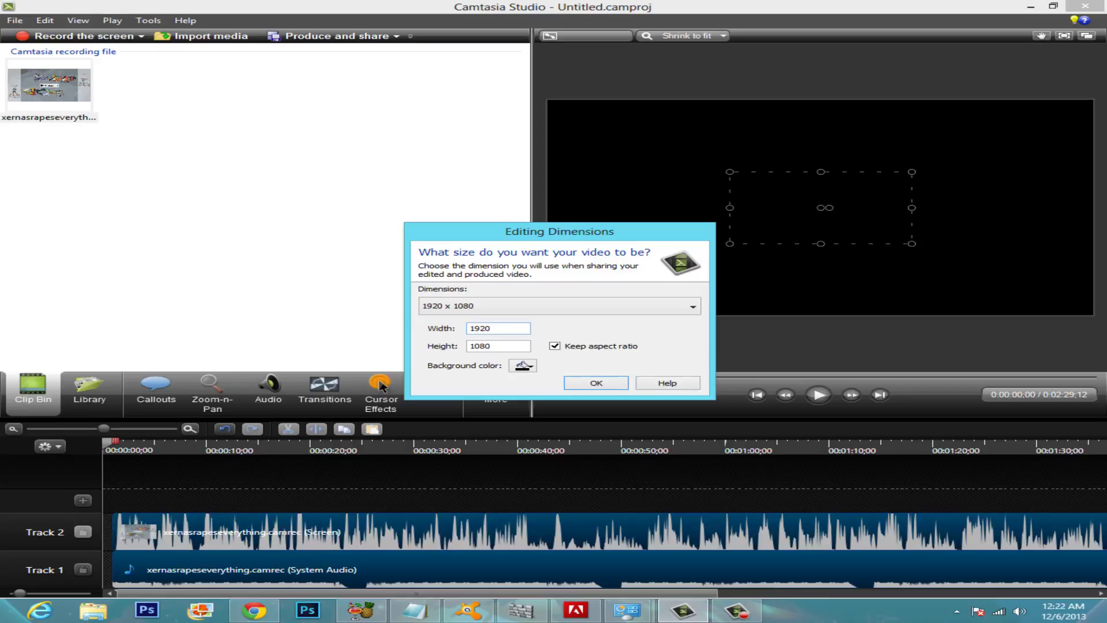
key(Return)
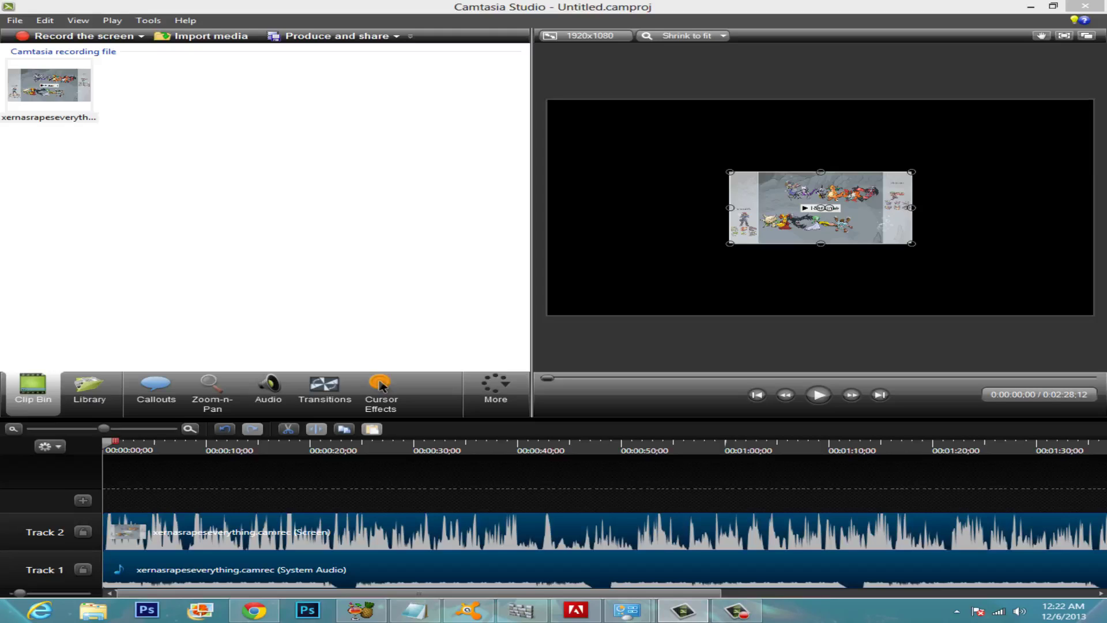
- Scale the recording to 310% with Zoom-n-Pan so it fills the canvas, and check it in the full-screen preview
click(1064, 36)
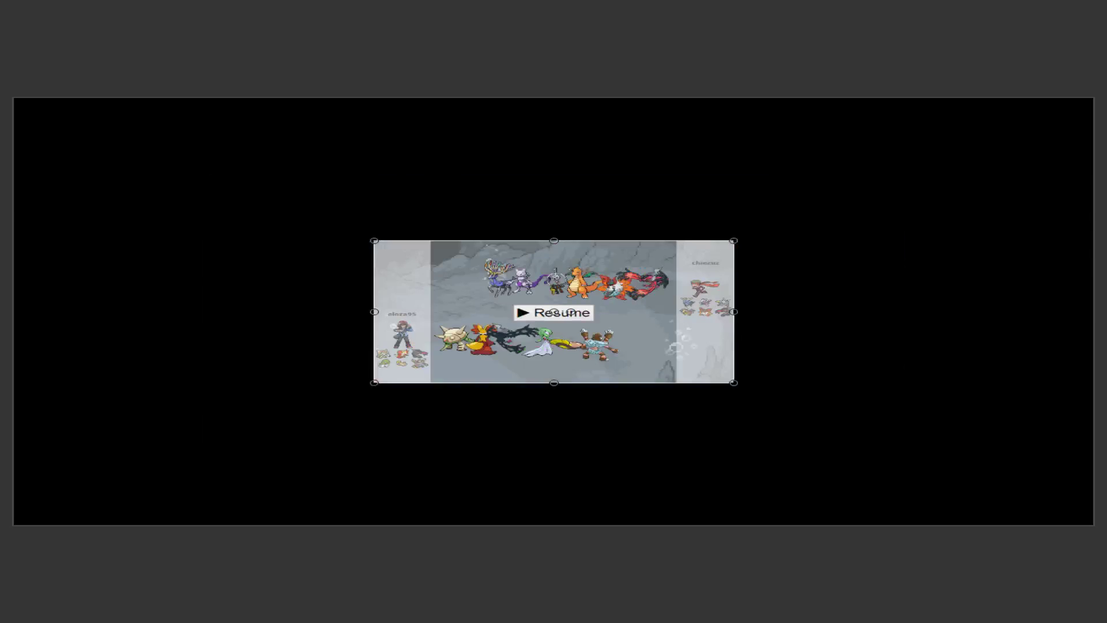
key(Escape)
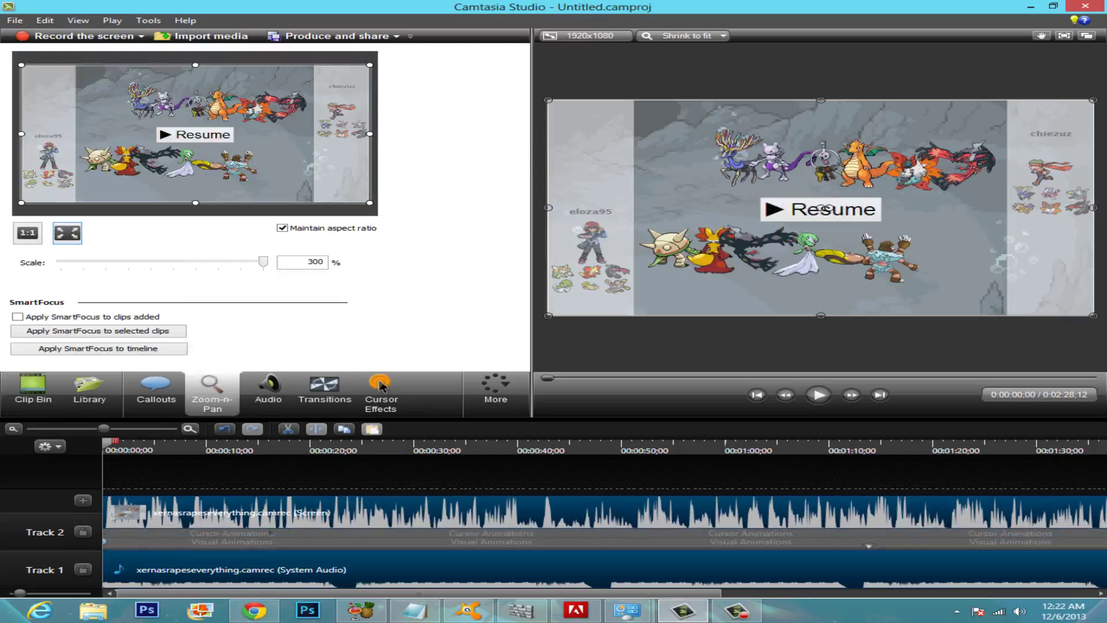
click(315, 262)
text(310)
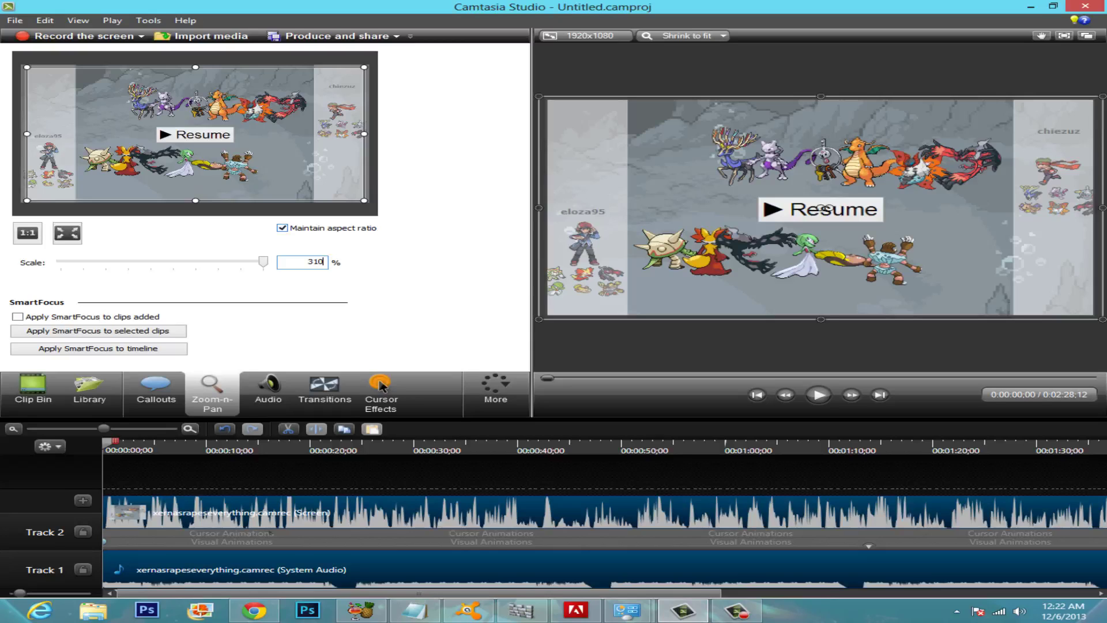
click(1064, 36)
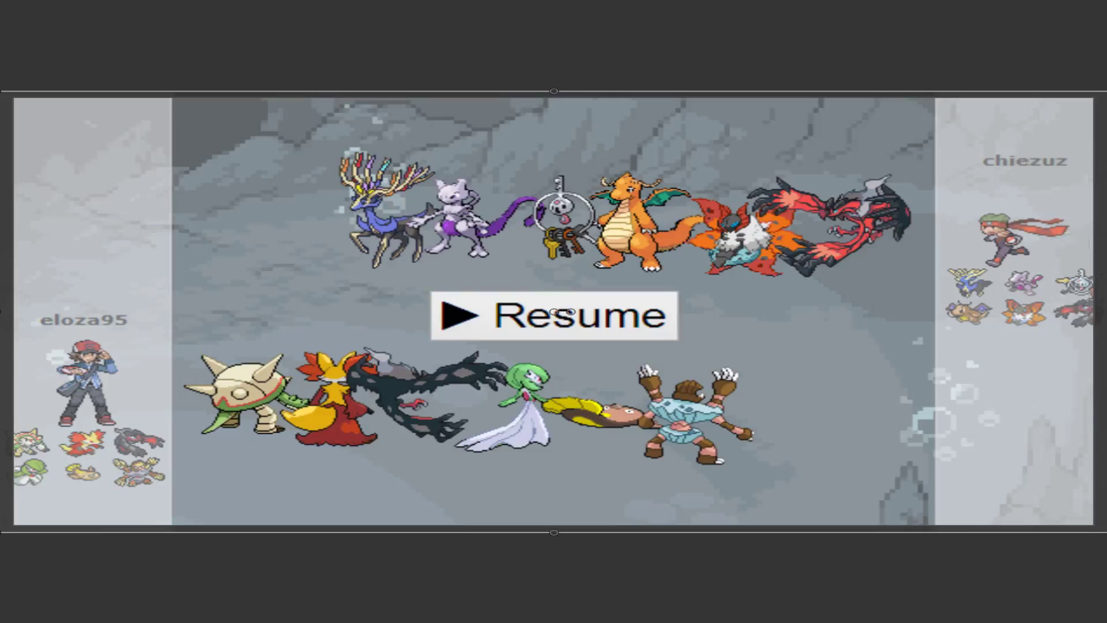
key(Escape)
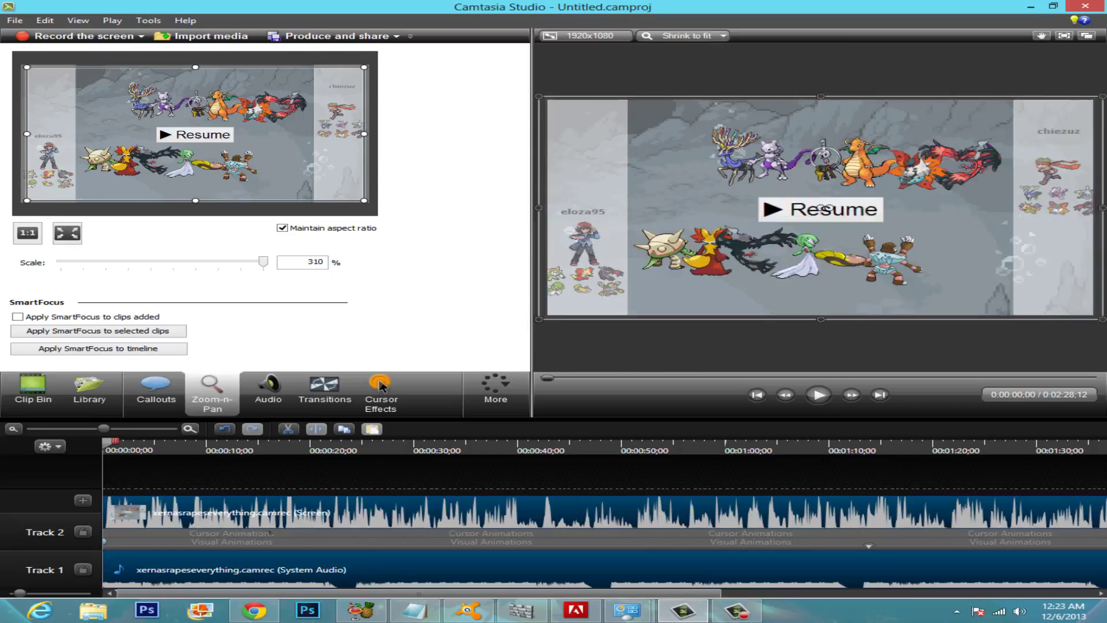
- Make the mouse cursor invisible in the recording using the cursor effects
click(380, 386)
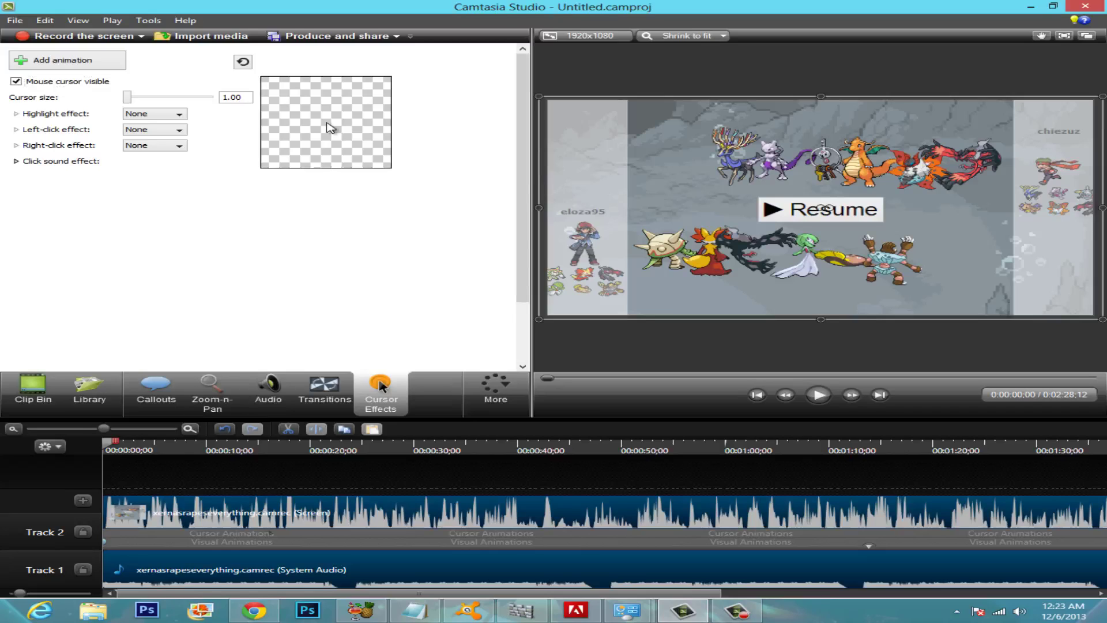
key(space)
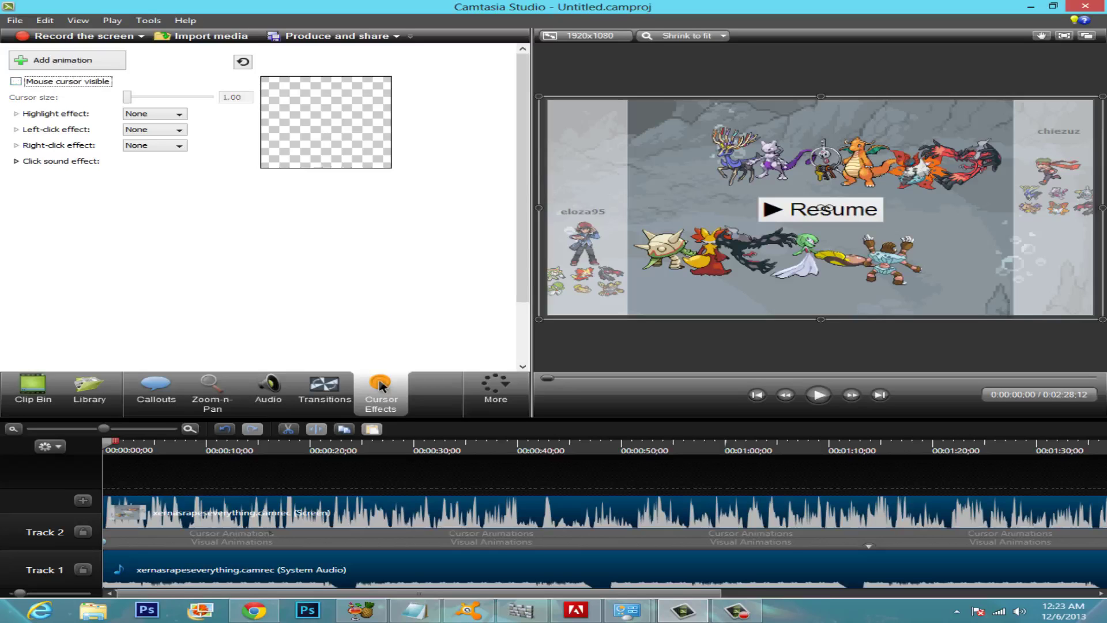
- Lower the system audio volume on Track 1 to about 7% and play the timeline to check the sound
key(d)
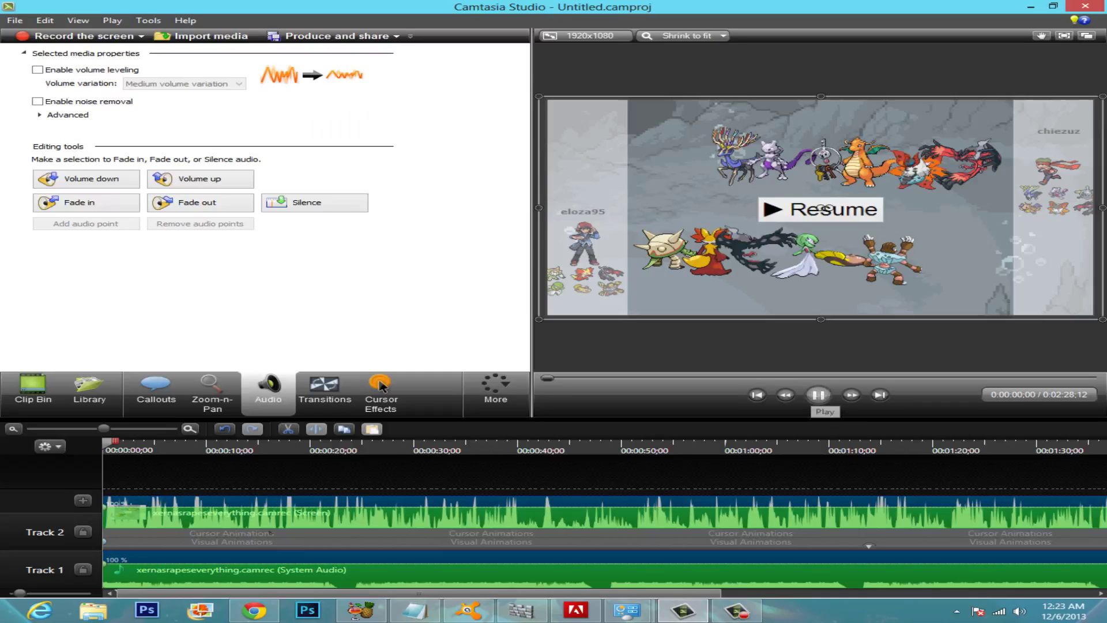
click(818, 394)
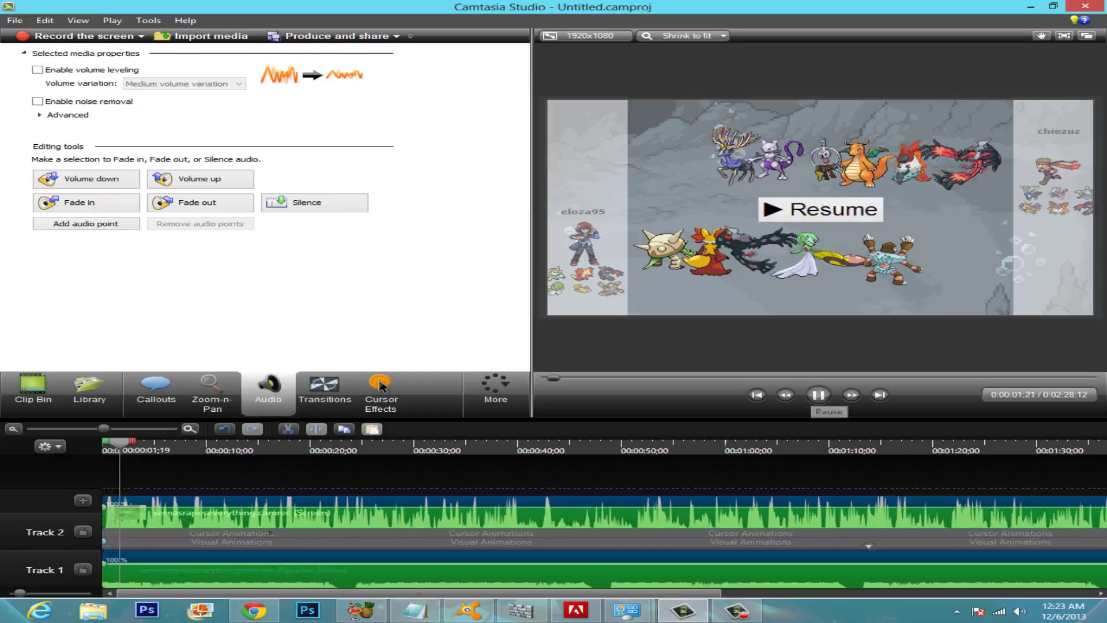
key(space)
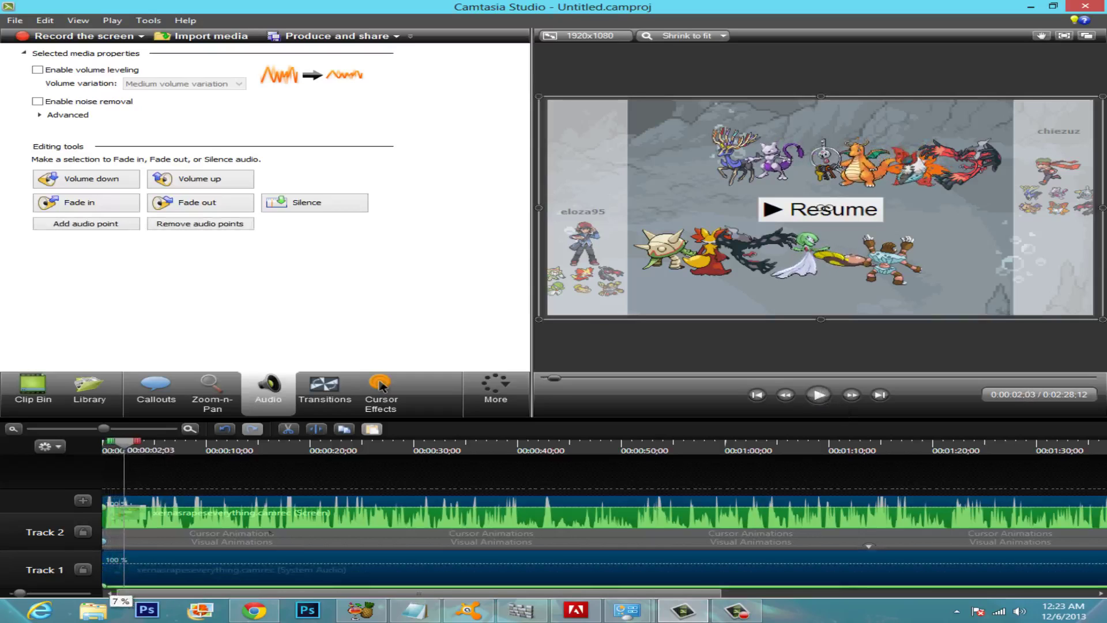
key(space)
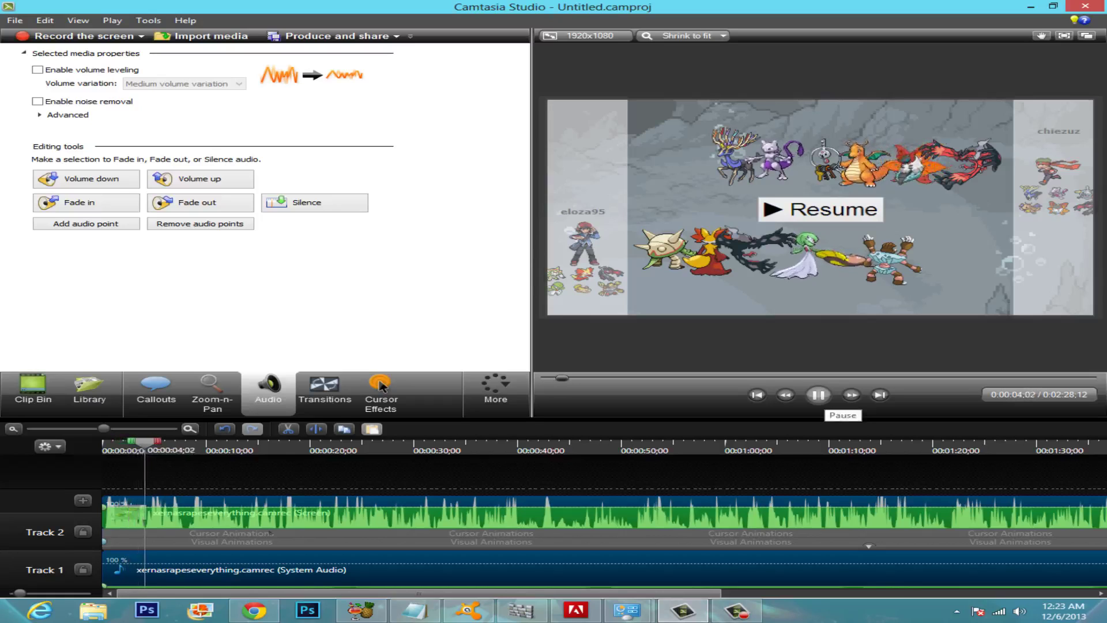
key(space)
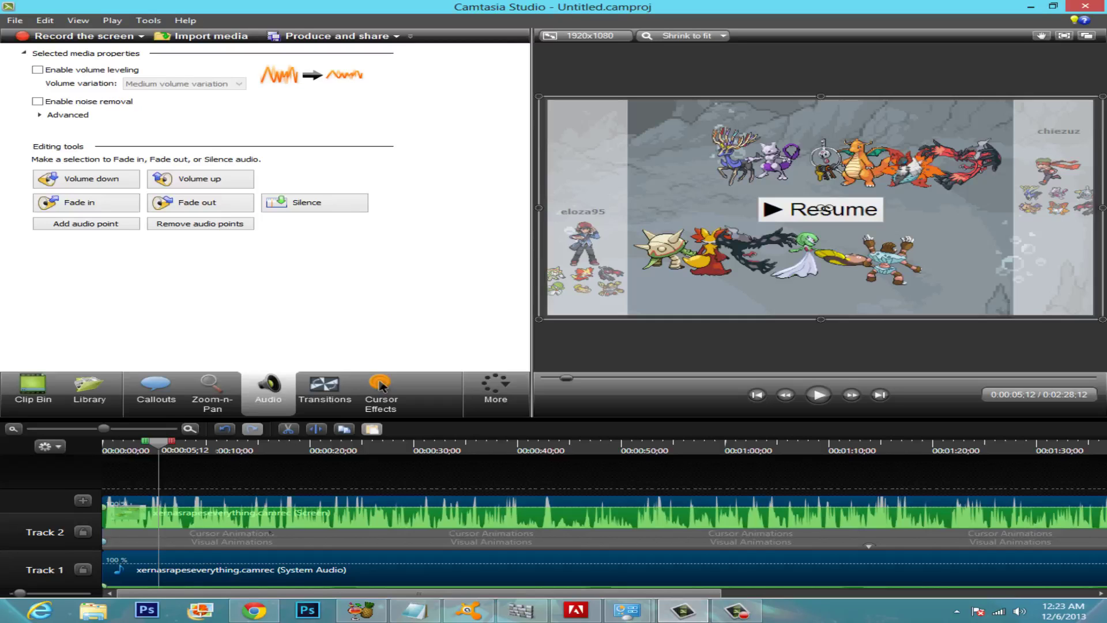
click(819, 394)
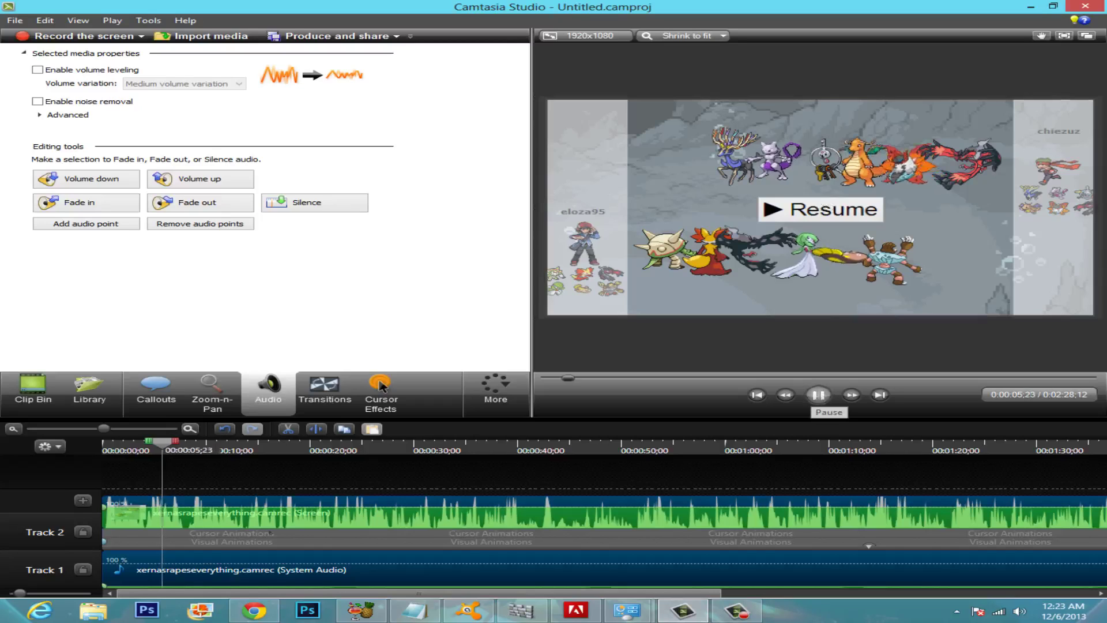
click(824, 208)
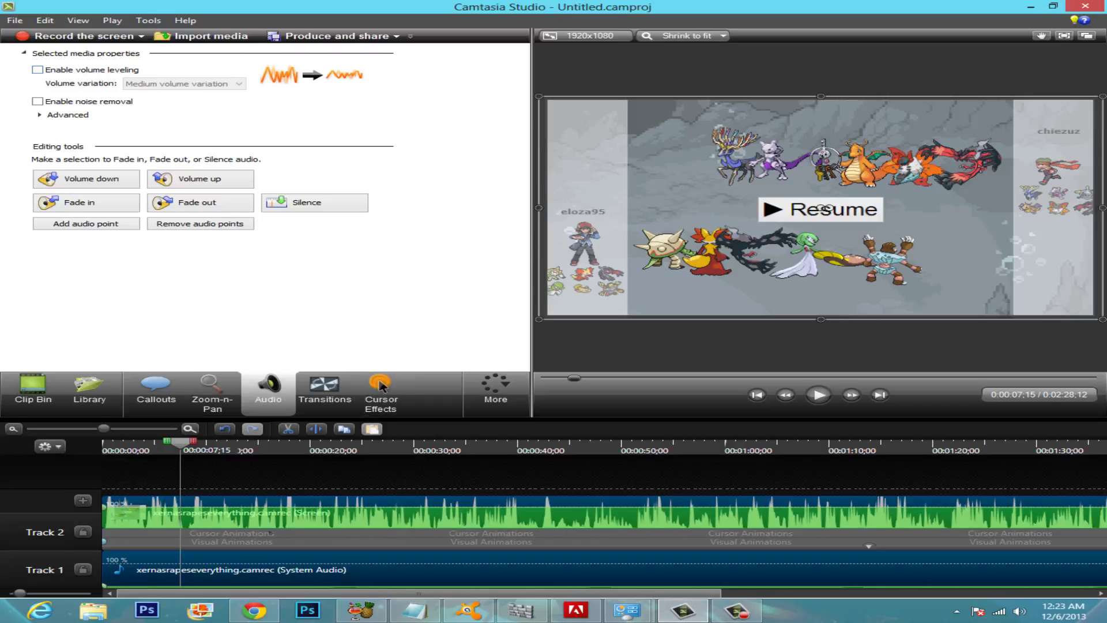
- Enable noise removal for the screen recording's audio on Track 2
click(380, 387)
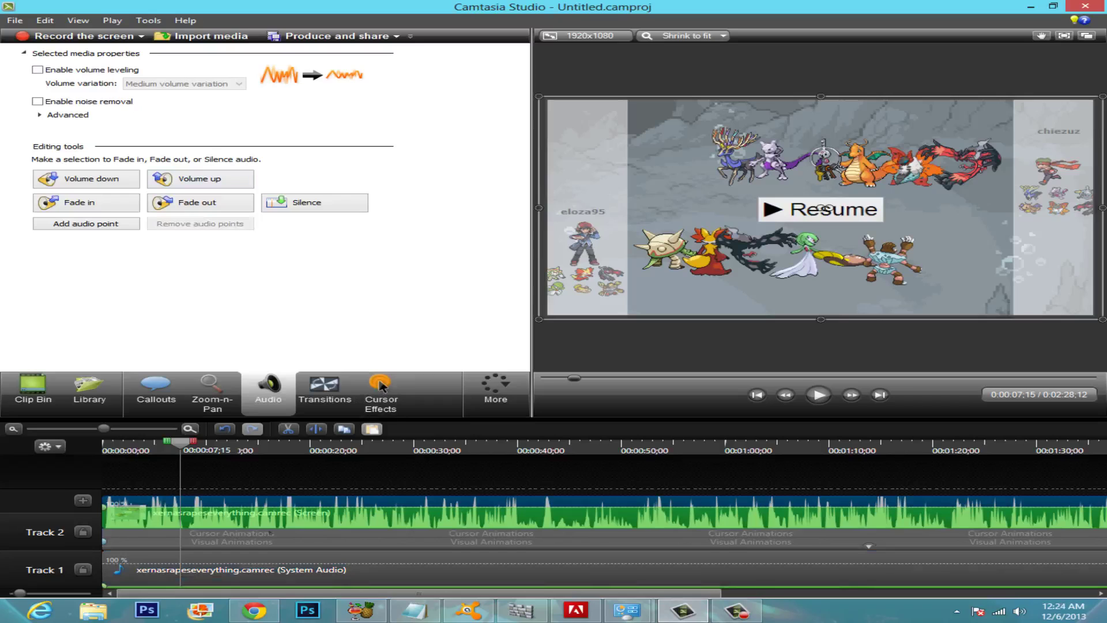
click(37, 101)
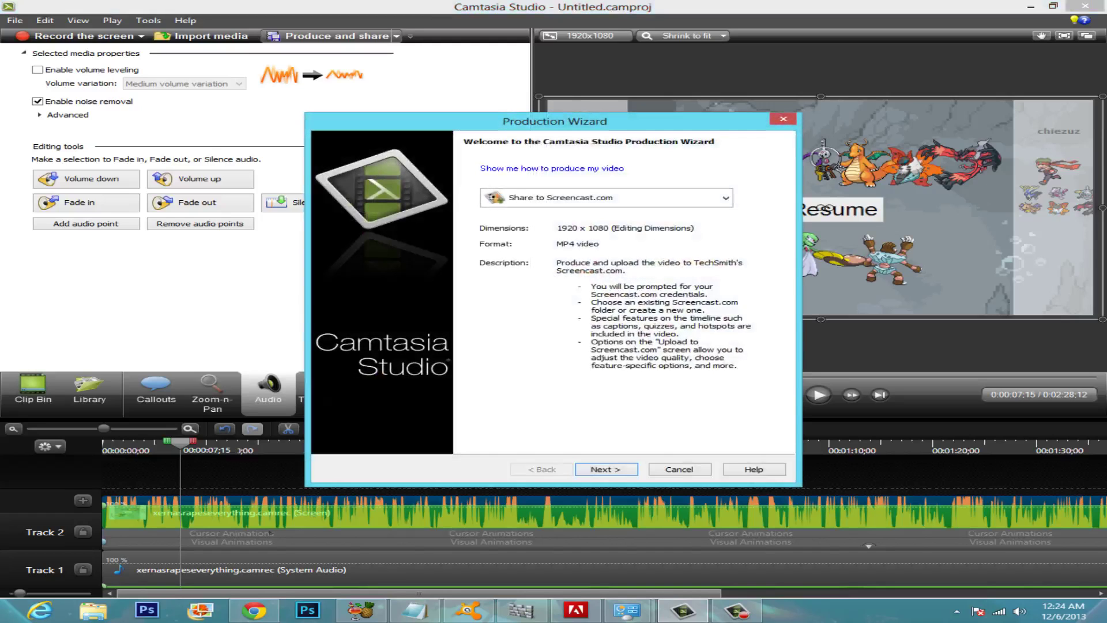
- Create a new production preset named "making famous video with perfect quality" with the MP4 - Flash / HTML5 Player format
click(725, 197)
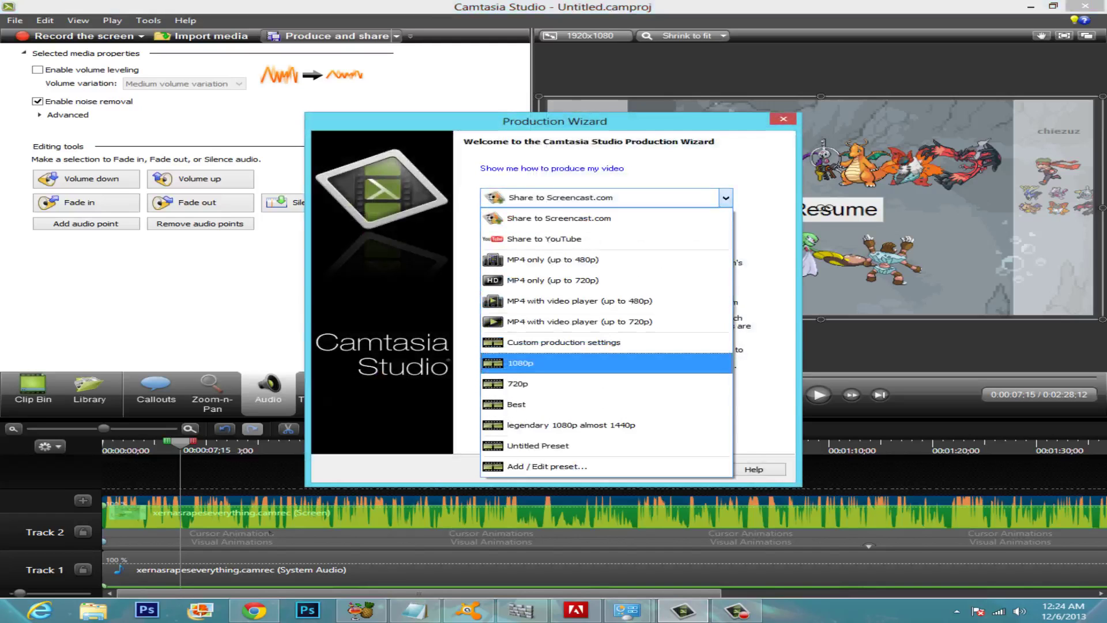
key(Down)
click(547, 466)
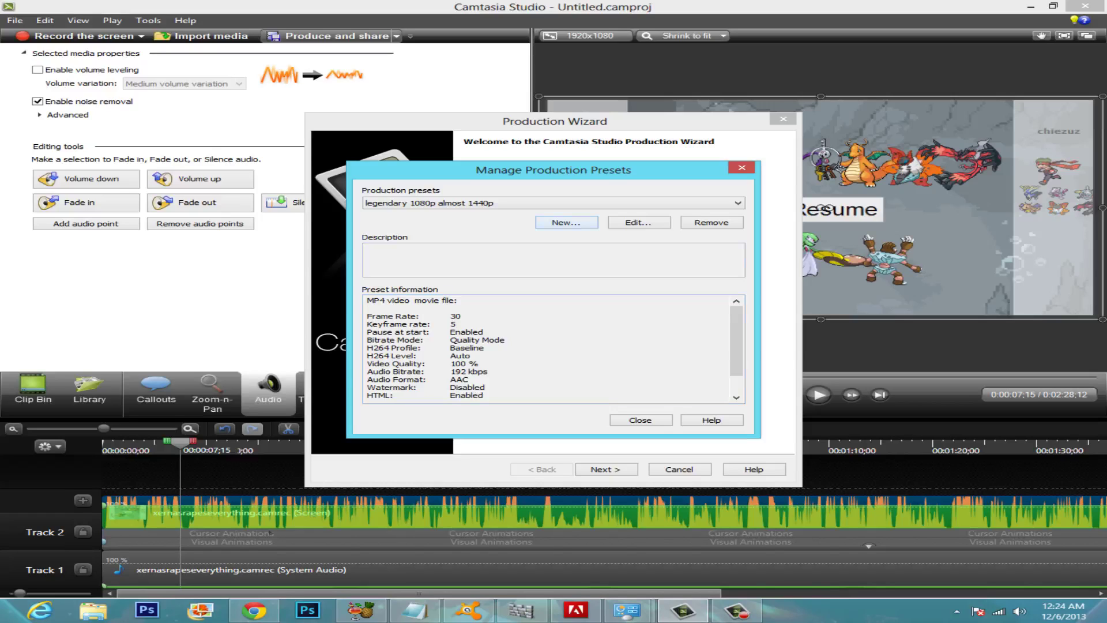
key(Return)
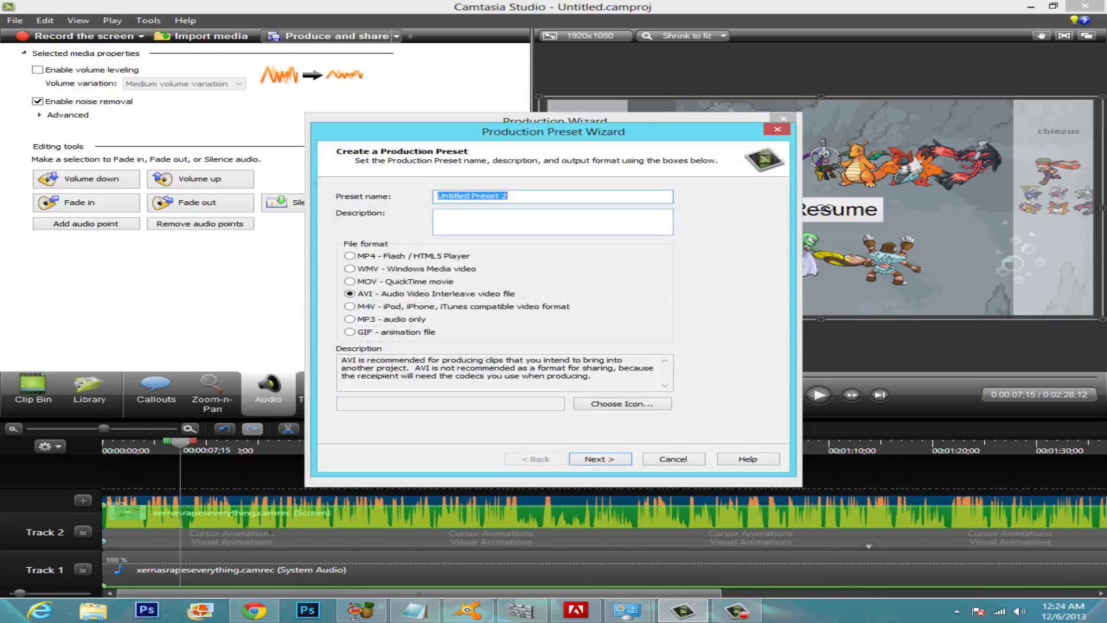
text(mak)
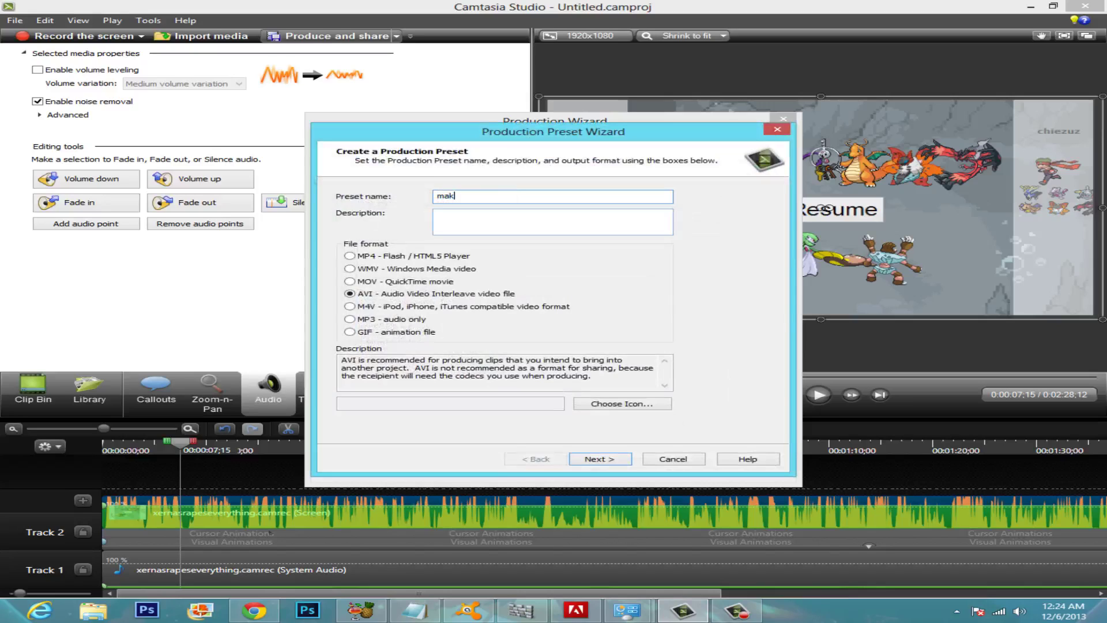
text(ing famous video with perfect quality)
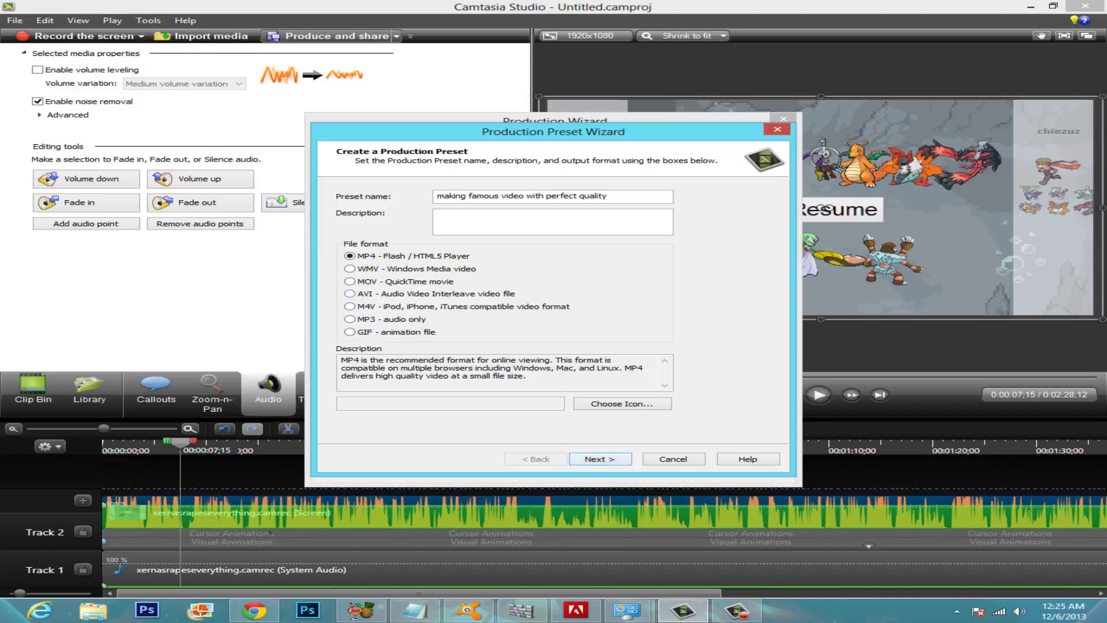
click(600, 459)
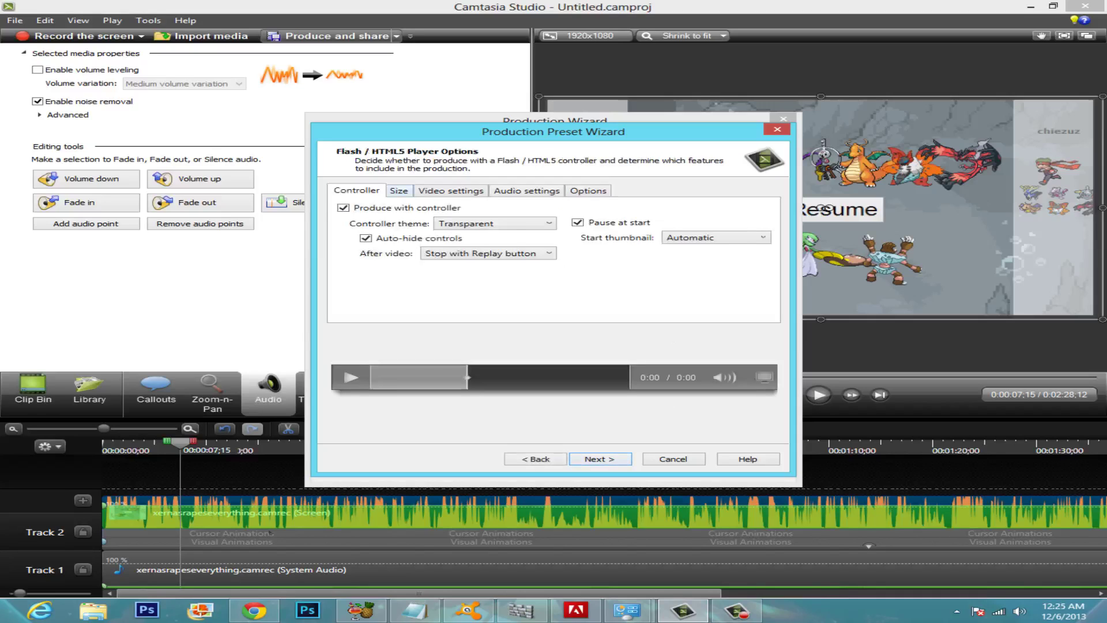
- Set the preset's video frame rate to 30 and its encoding mode to Quality at 100%
click(398, 190)
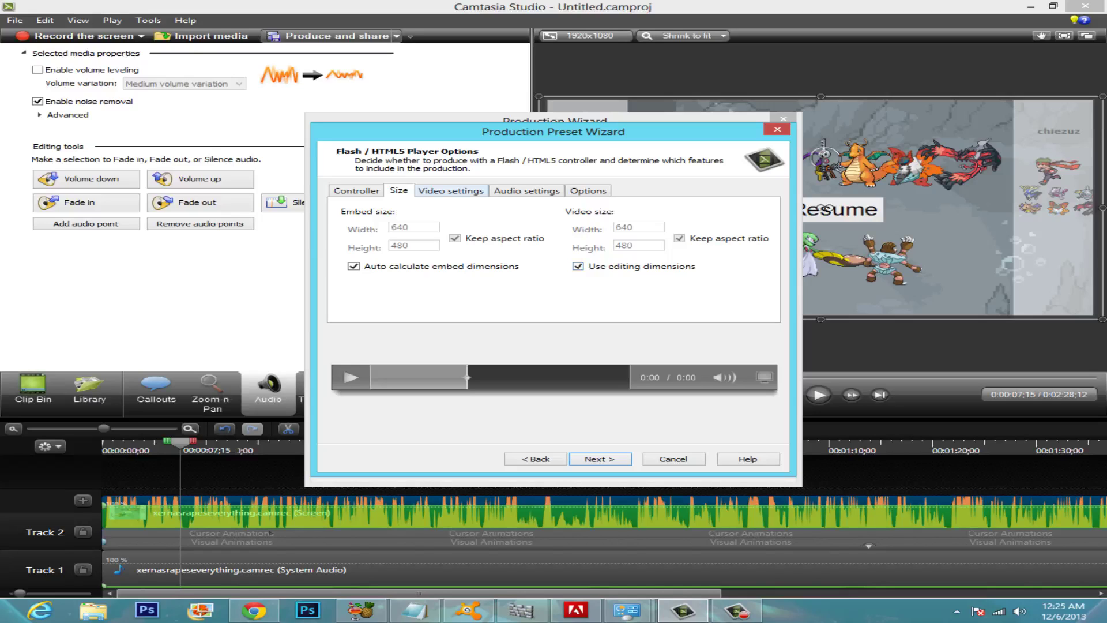
click(450, 190)
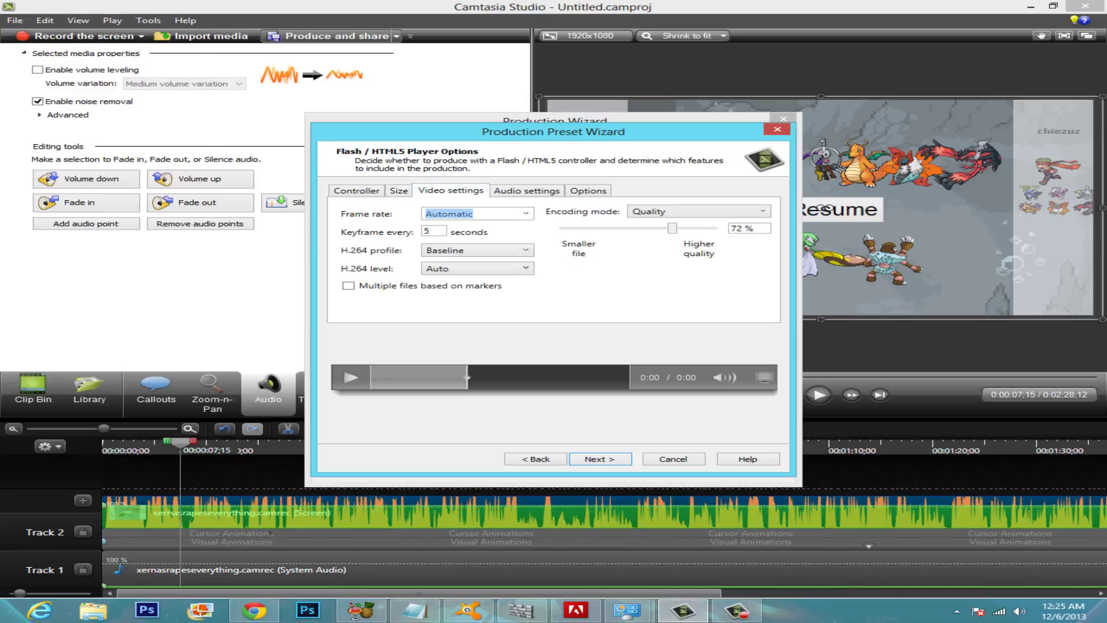
click(525, 213)
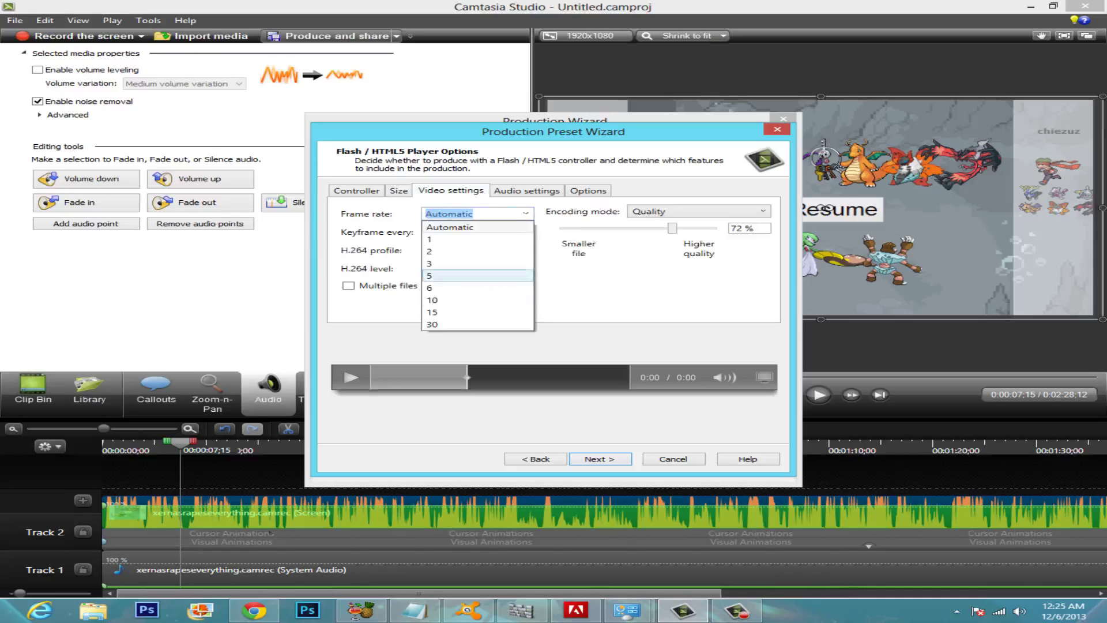
click(450, 324)
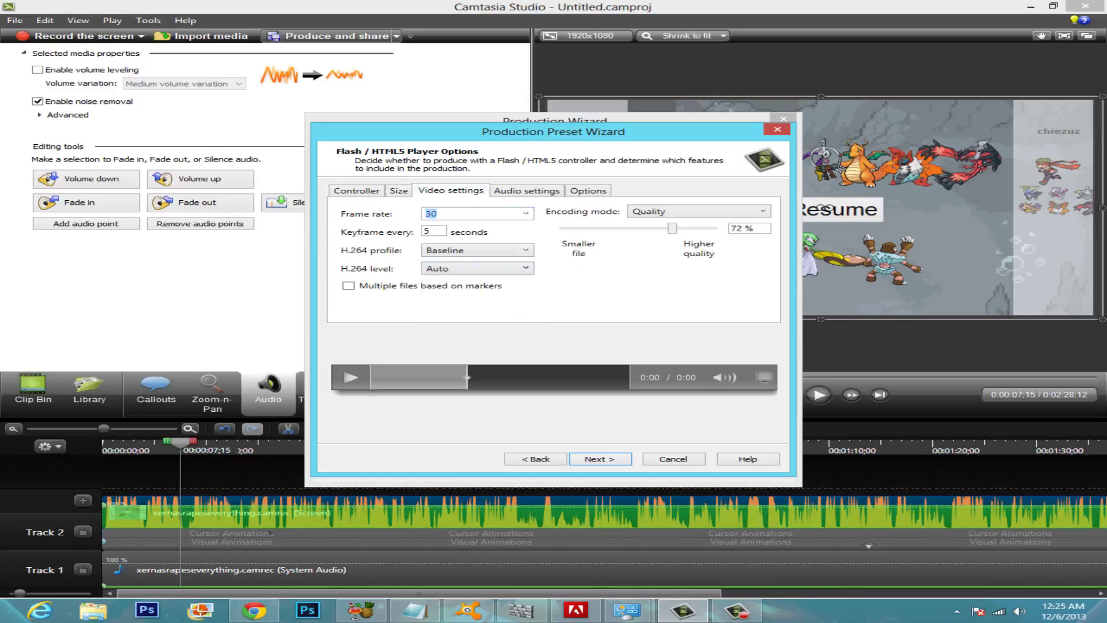
click(526, 213)
click(450, 324)
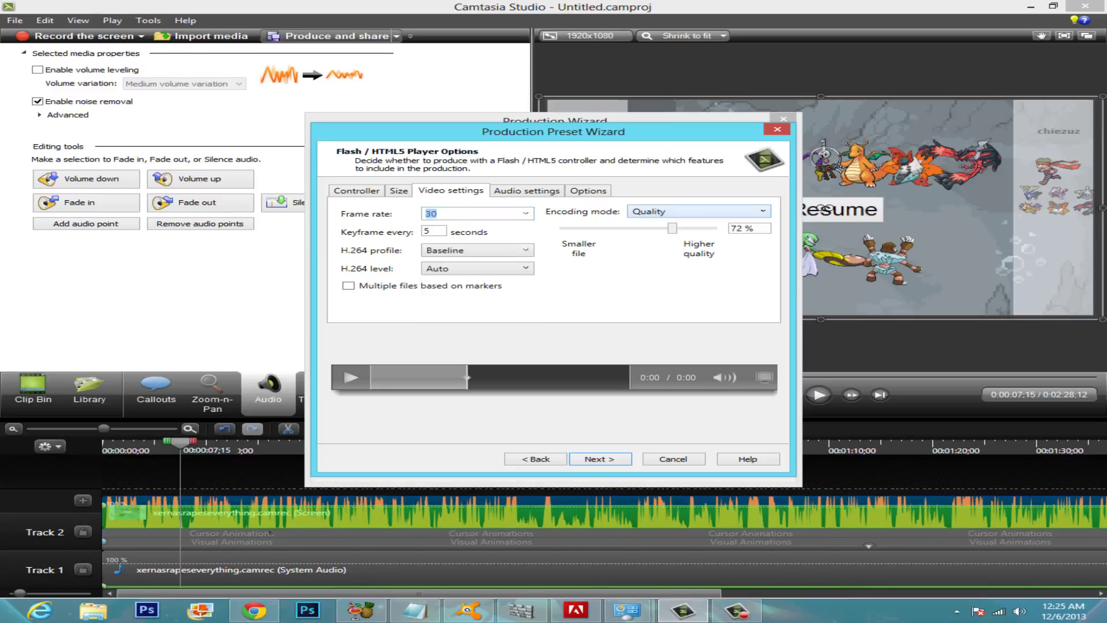
click(762, 211)
click(700, 224)
drag(673, 228, 717, 228)
- Review the preset's audio, options, size and controller settings, and finish creating the preset
click(526, 191)
click(588, 191)
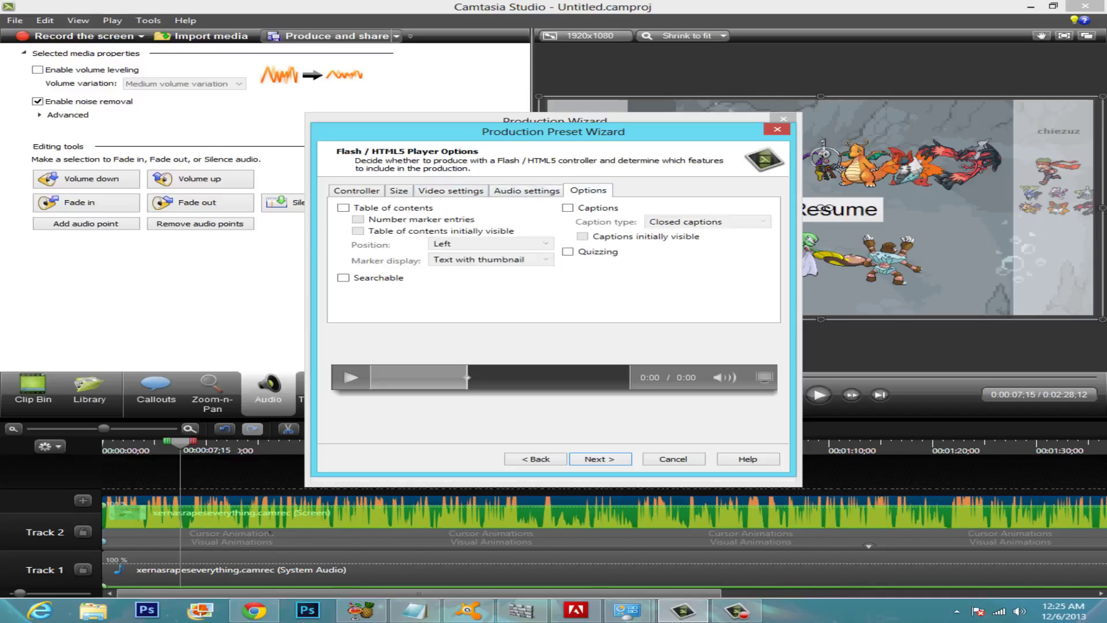
click(527, 191)
click(588, 191)
click(398, 190)
click(357, 191)
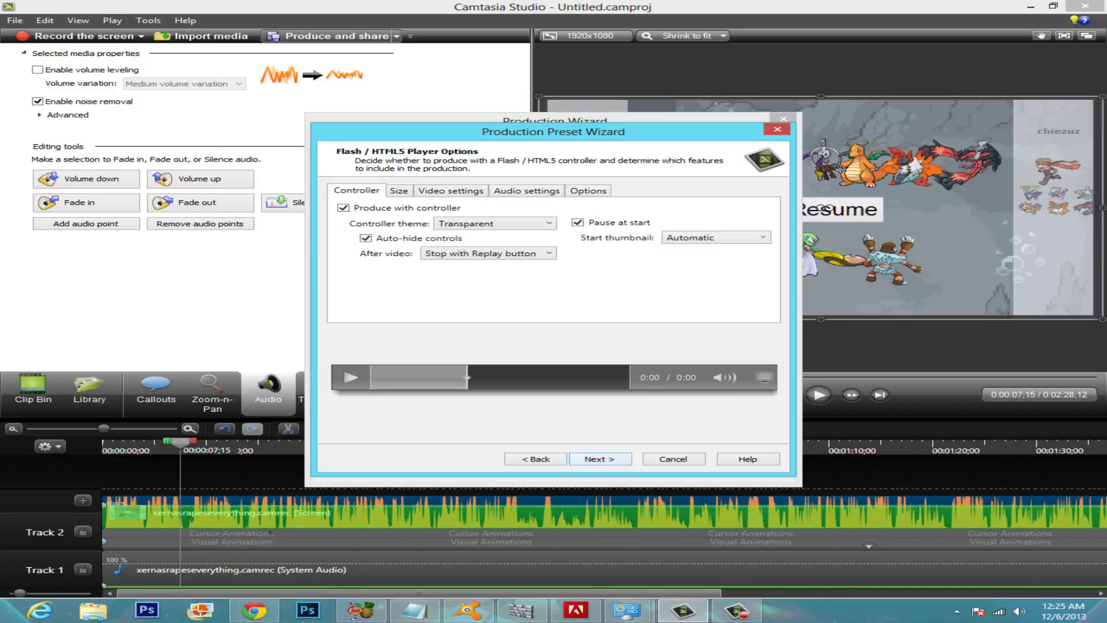
click(600, 459)
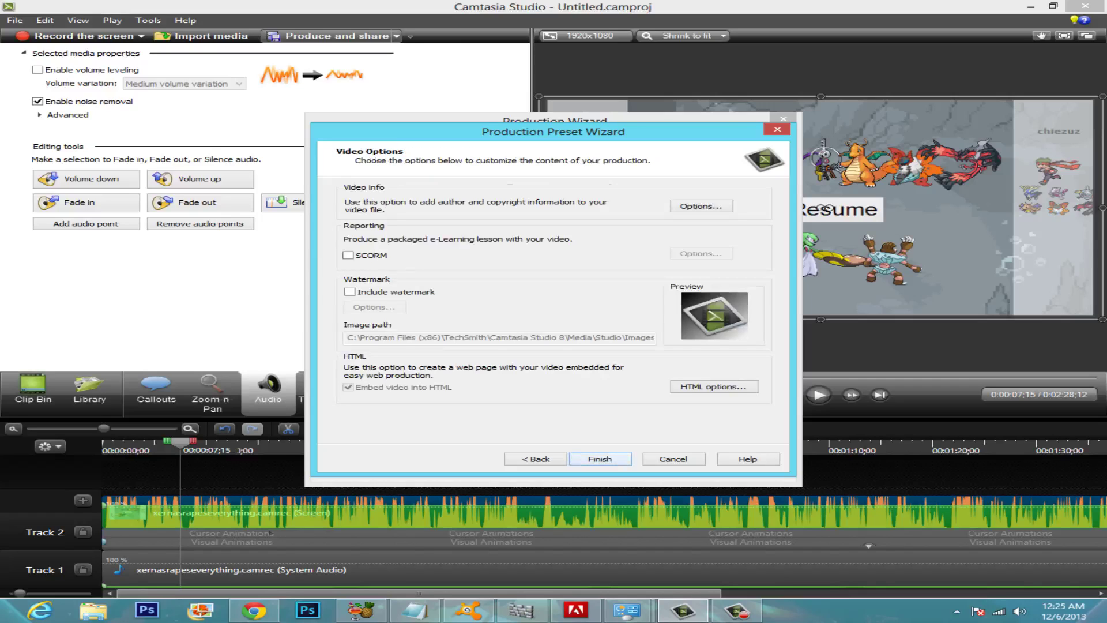
key(Return)
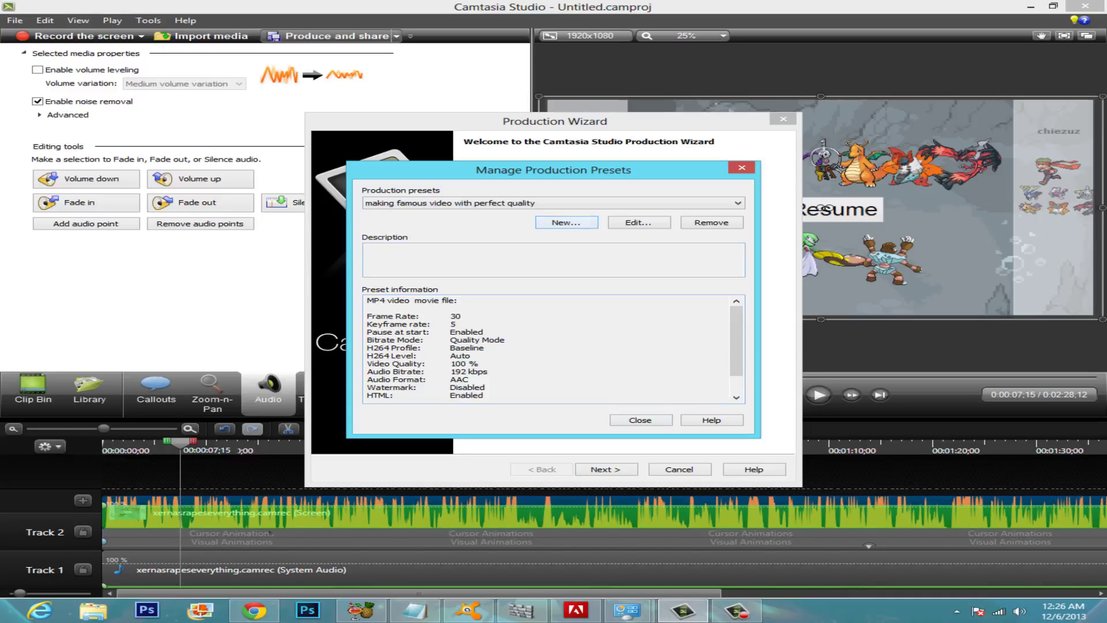
- Produce the video with the "making famous video with perfect quality" preset under the production name "xerenas rapes"
click(640, 421)
click(725, 198)
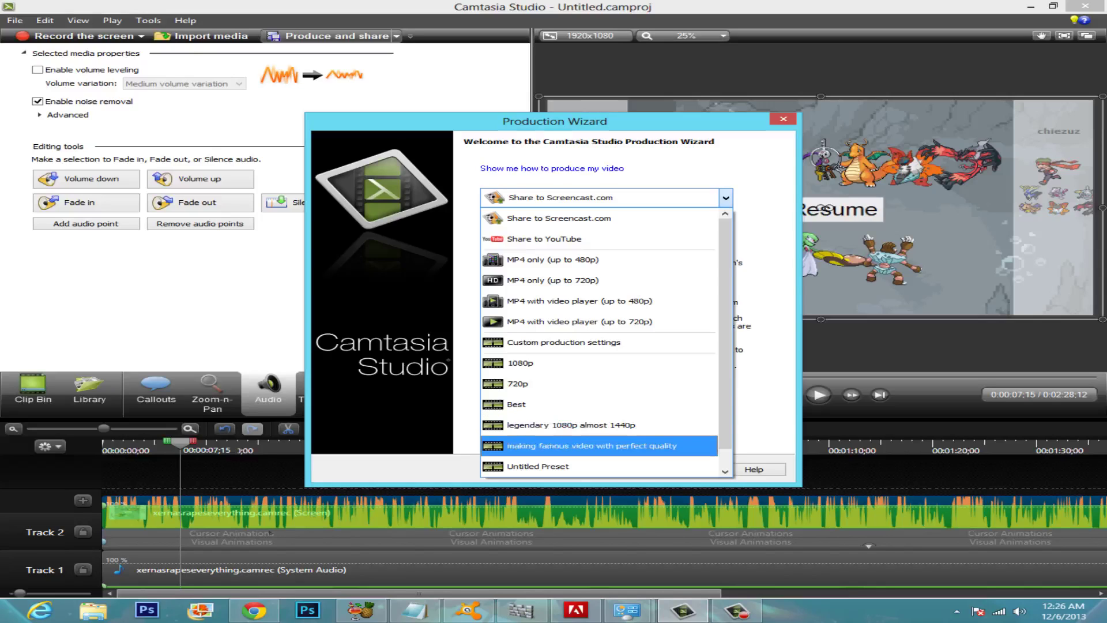
key(Return)
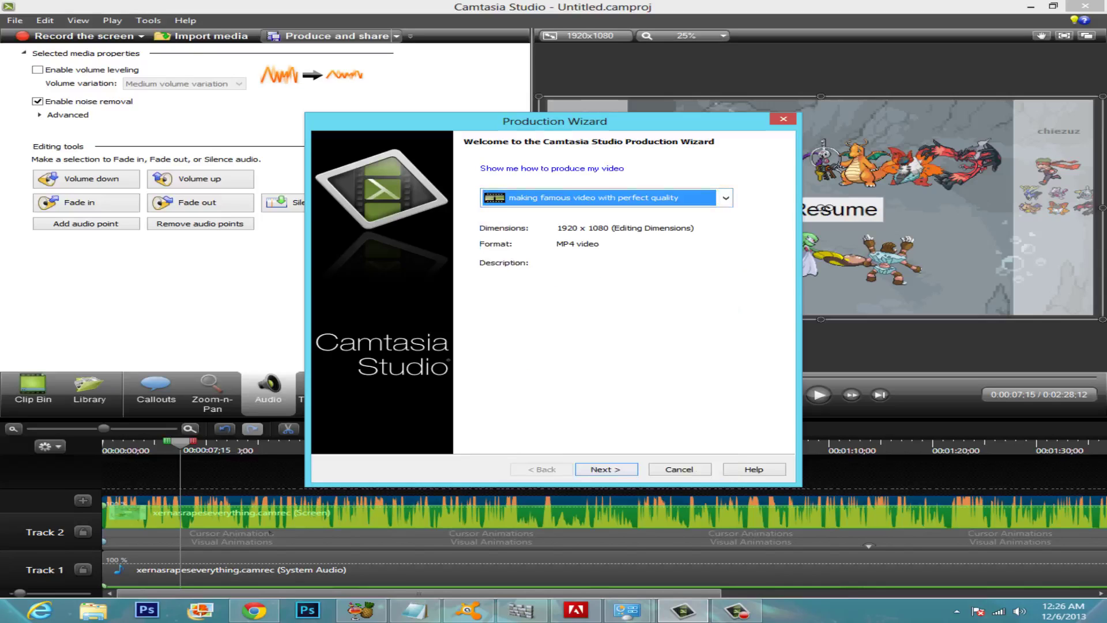
key(Return)
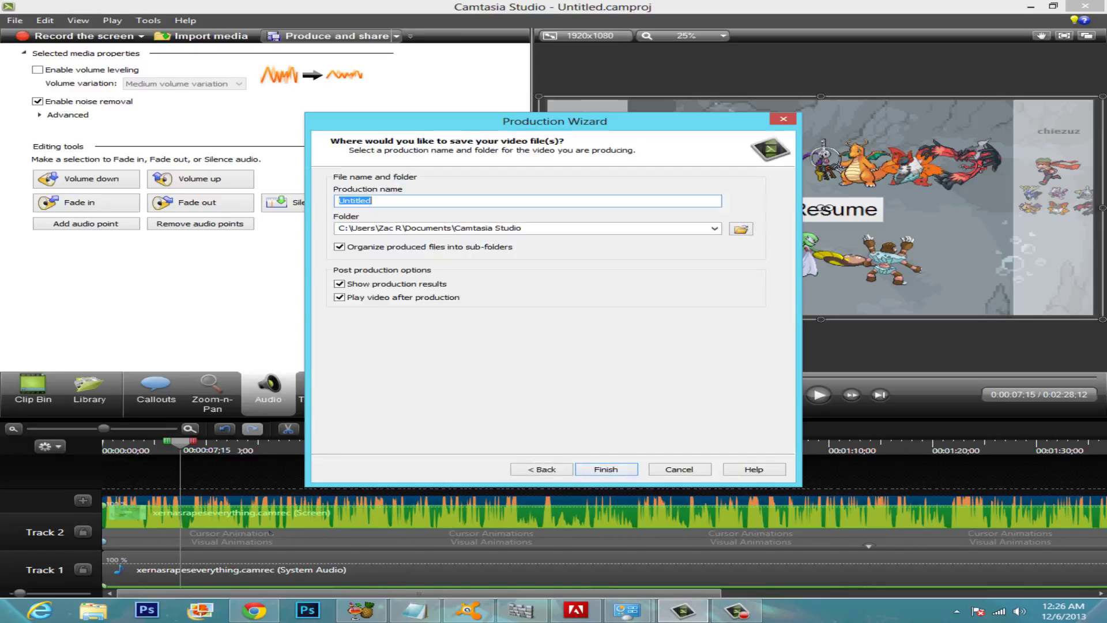
text(xere)
text(nas rapes)
click(606, 468)
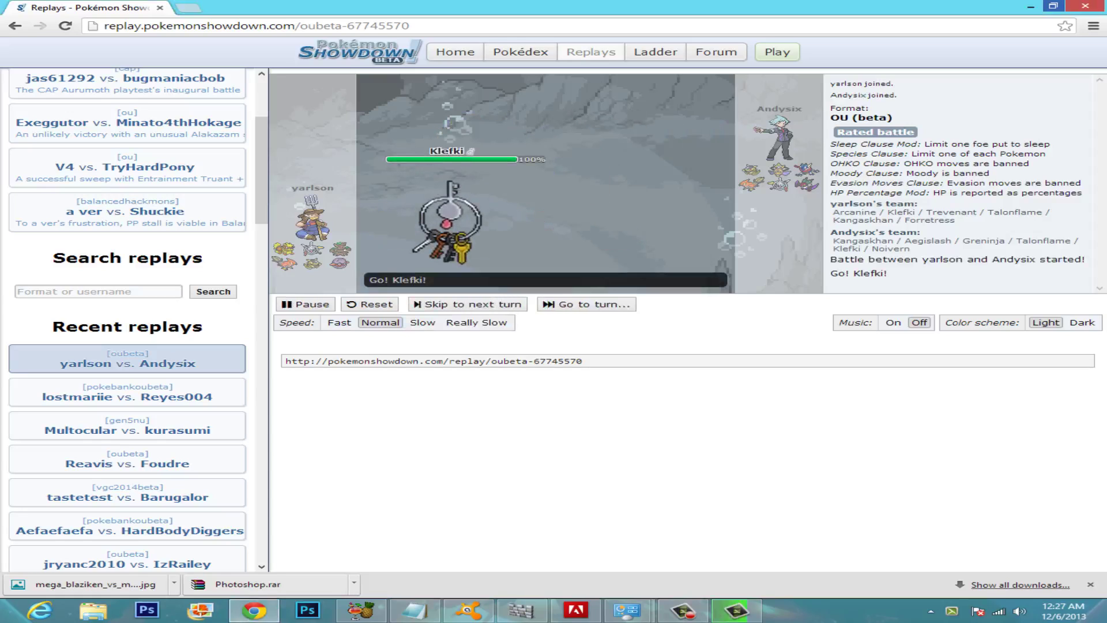
- Set the browser replay's speed to Fast, switch back to Camtasia Studio and close the production results
click(339, 323)
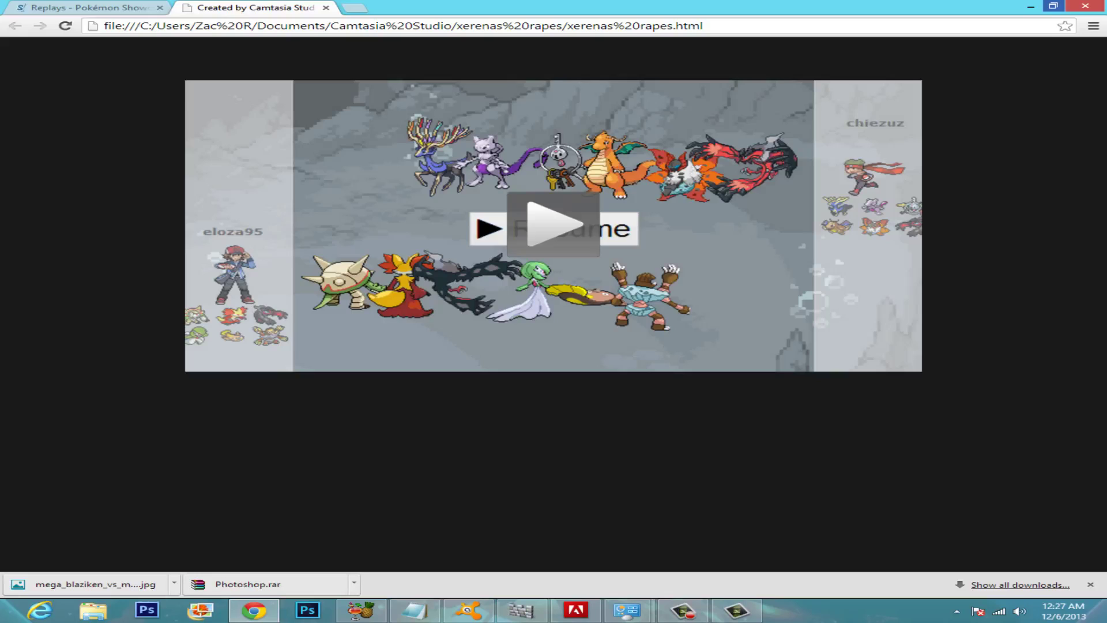
key(alt+Tab)
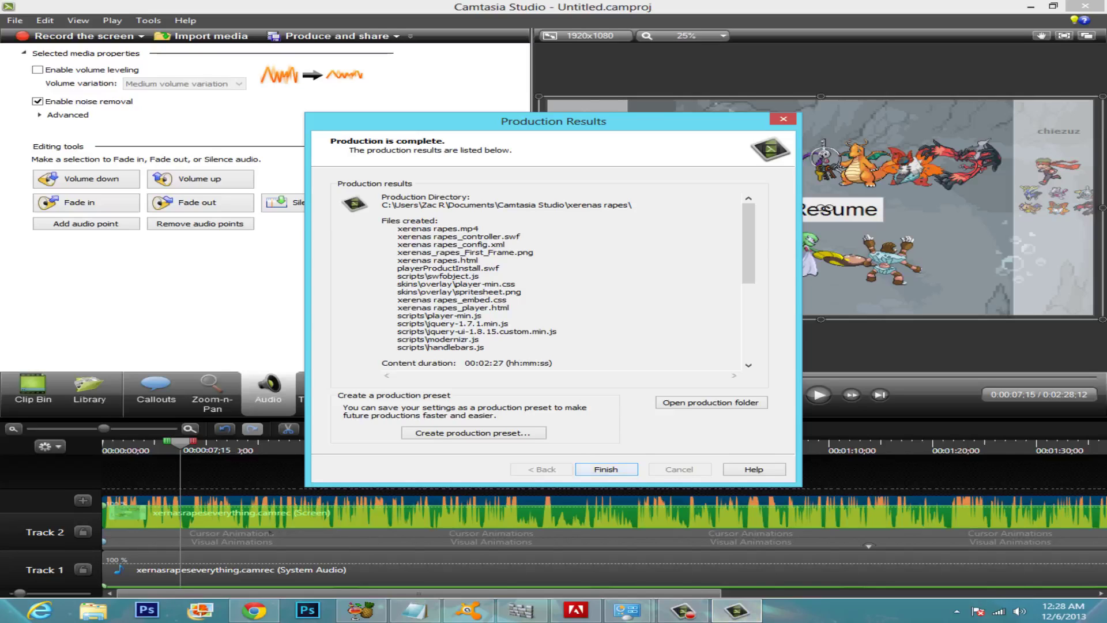
key(Return)
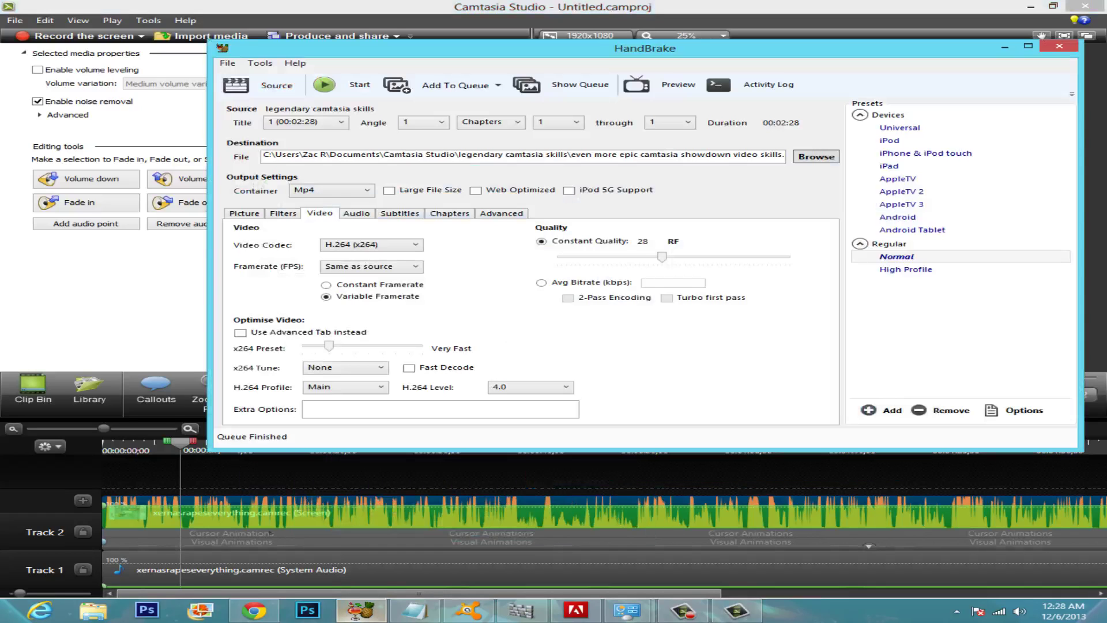
- Switch to HandBrake and open the MP4 file "xerenas rapes" from its Camtasia Studio documents folder as the source
click(360, 609)
click(264, 85)
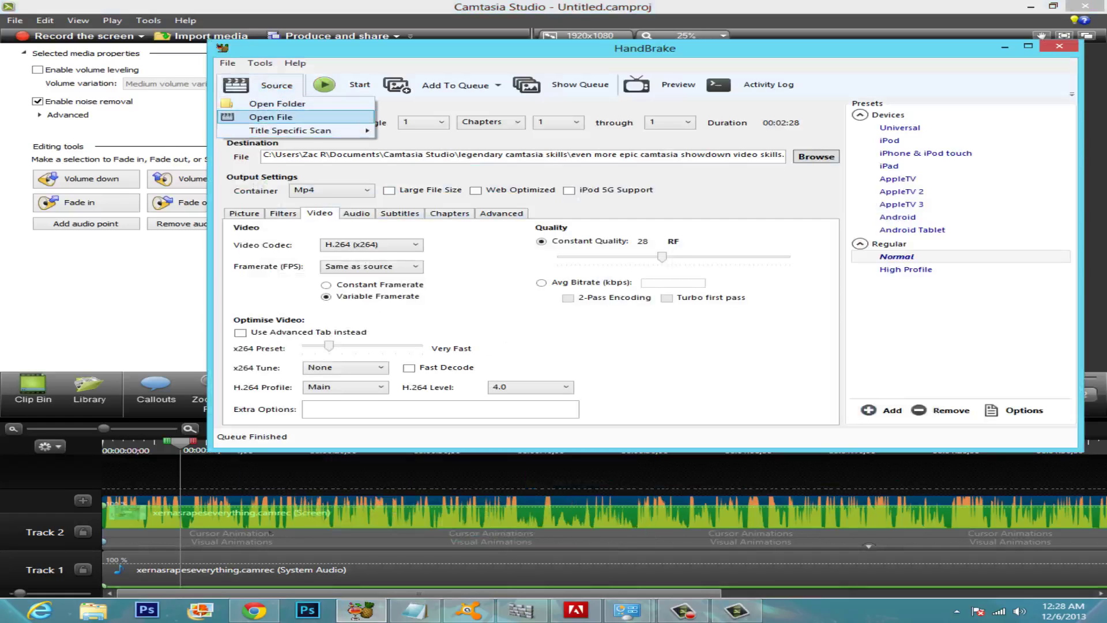
key(Return)
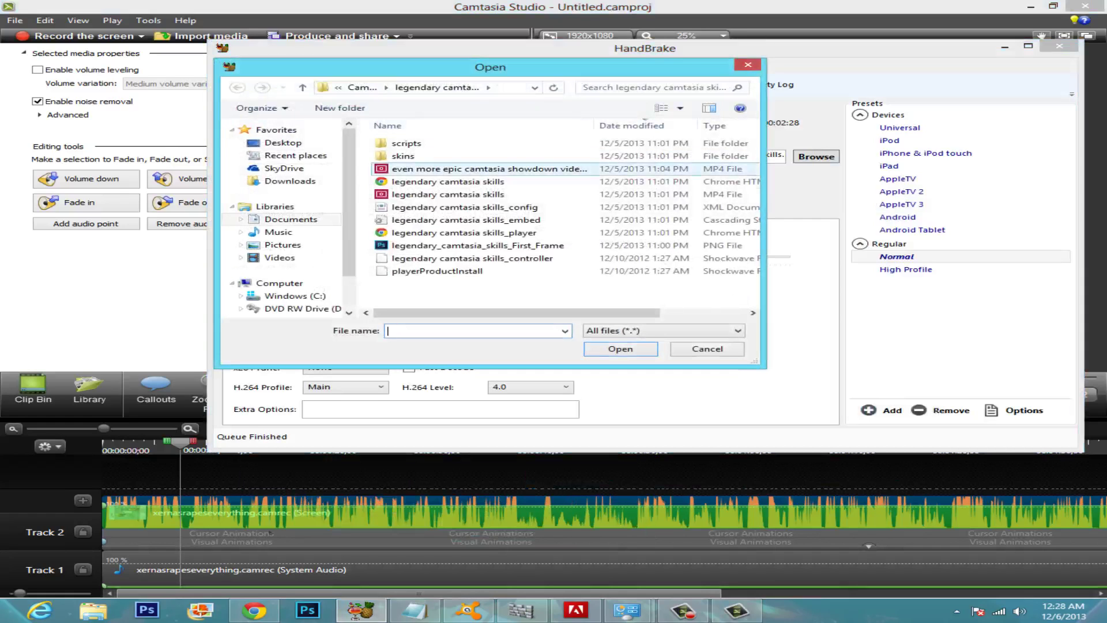
click(291, 219)
double_click(415, 143)
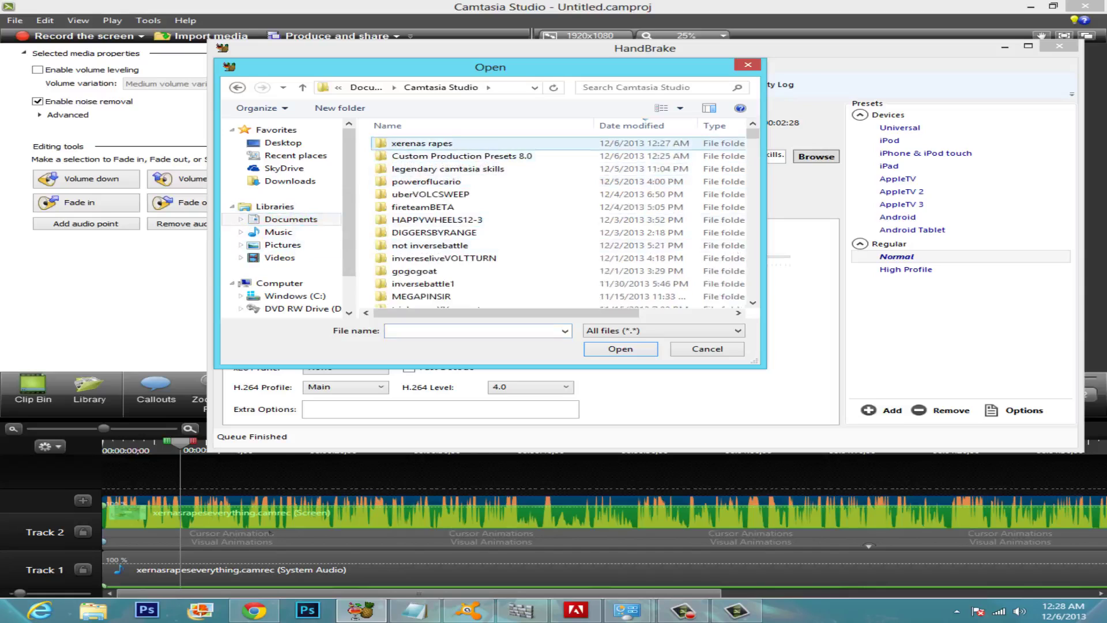
double_click(421, 143)
click(421, 181)
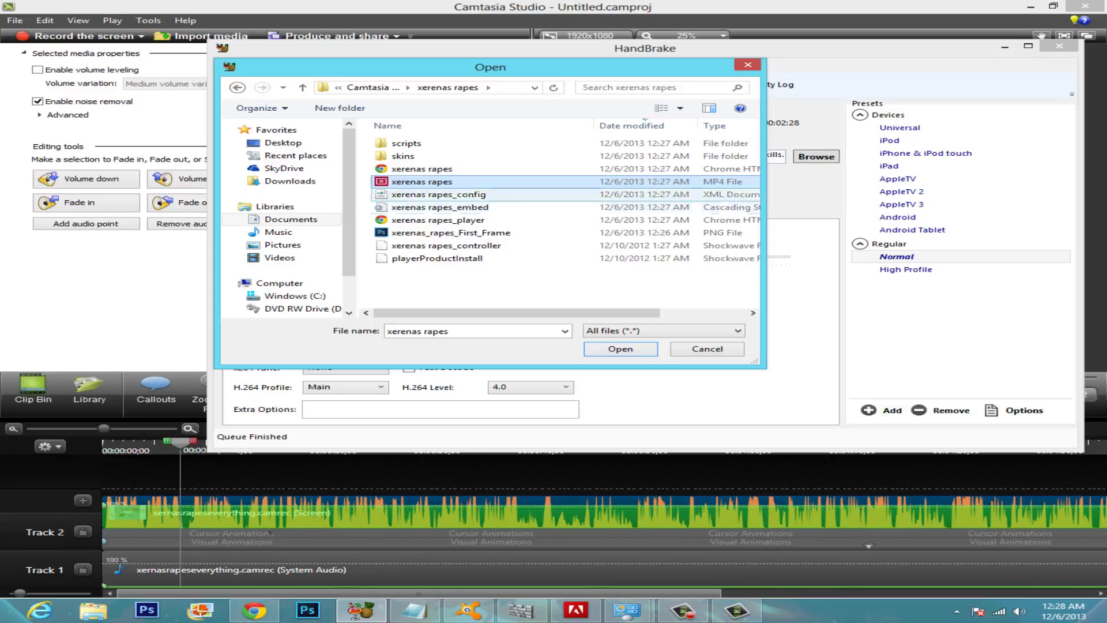
click(620, 349)
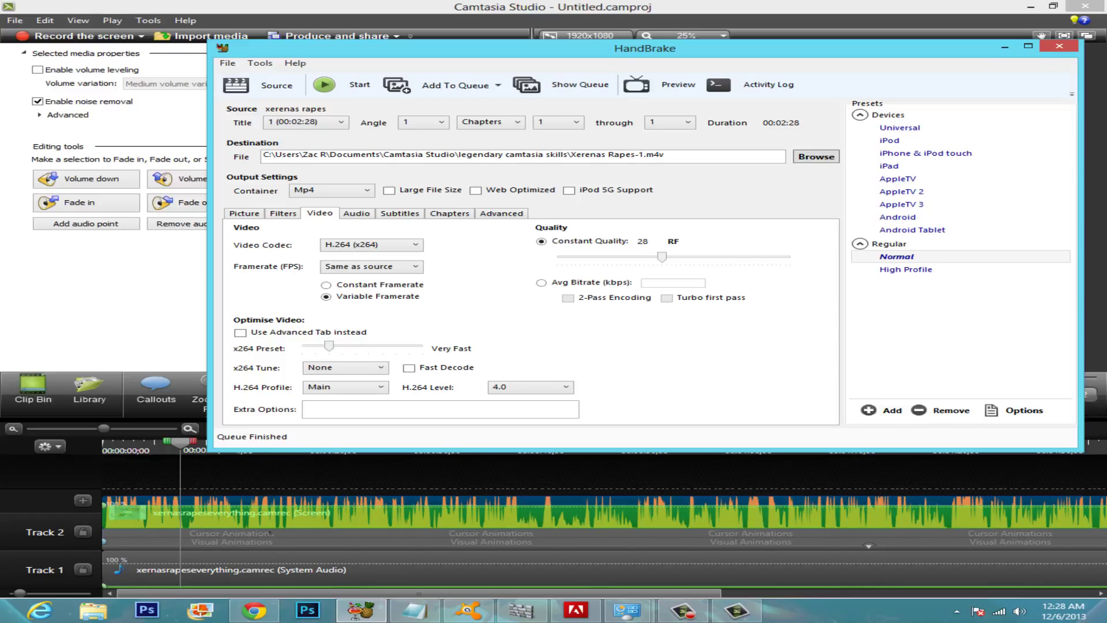
- Set the destination to an MP4 file named "pangoros behind" in the legendary camtasia skills folder and raise the constant quality
click(816, 157)
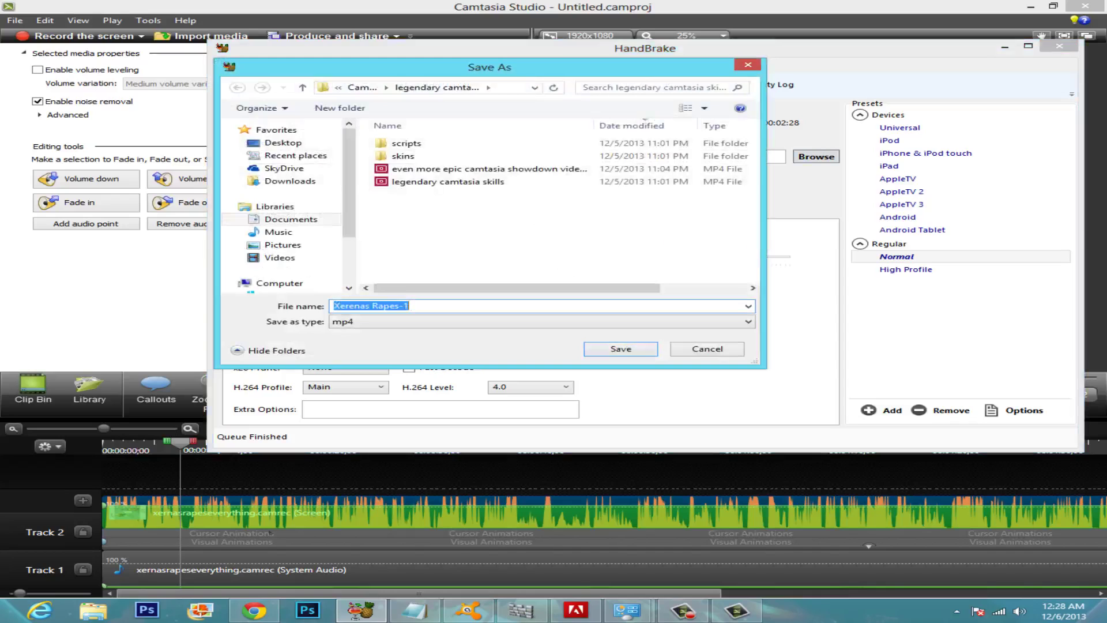
drag(404, 67, 545, 76)
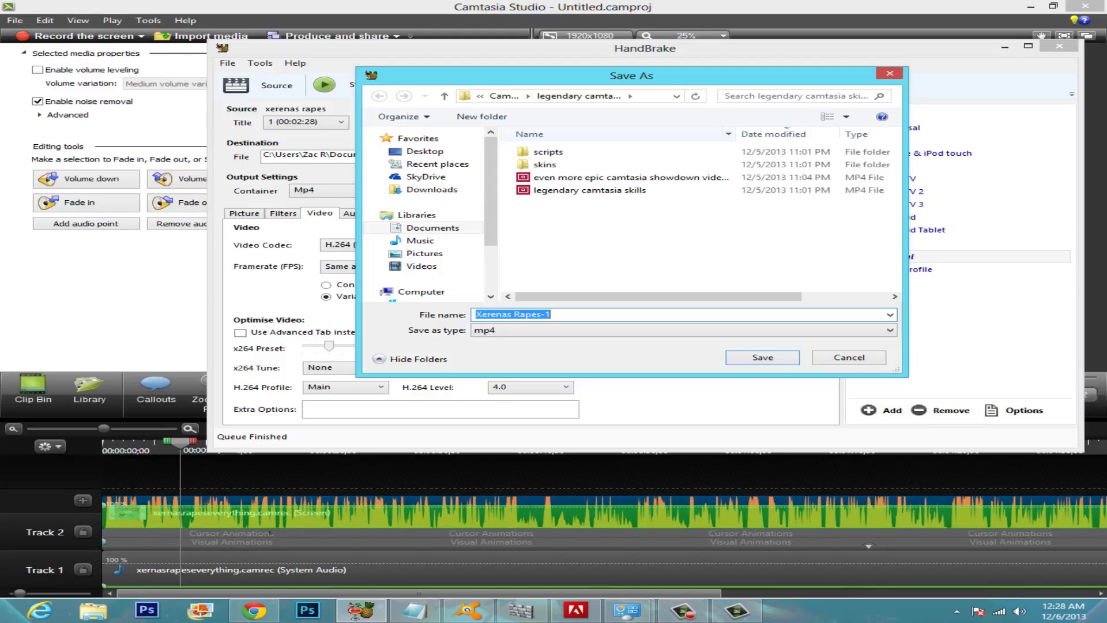
text(pangoros)
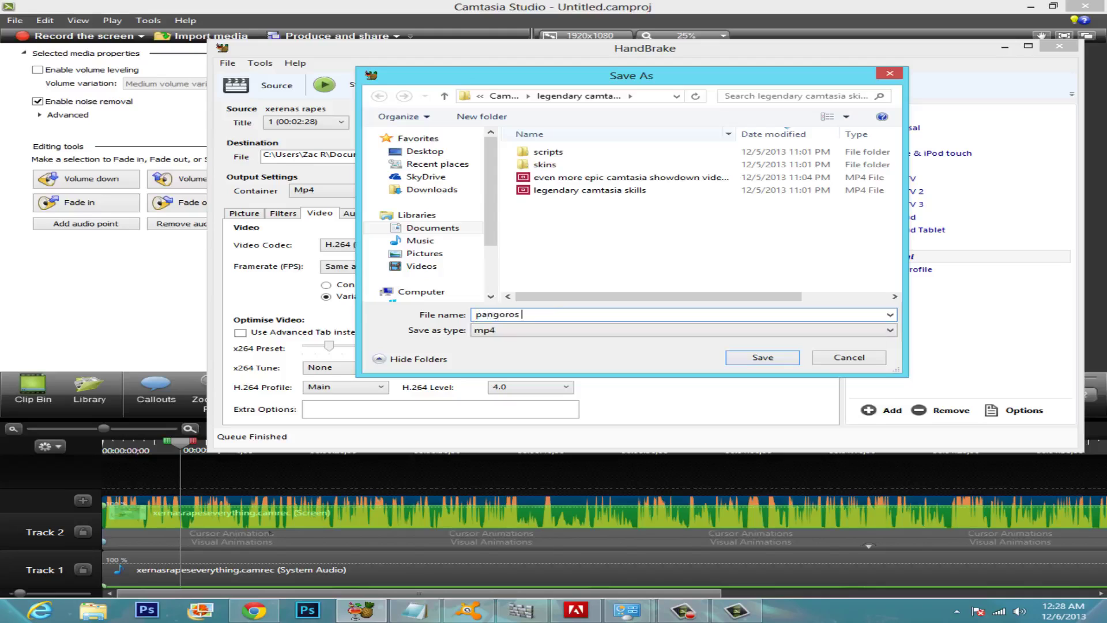
text( behind)
key(Return)
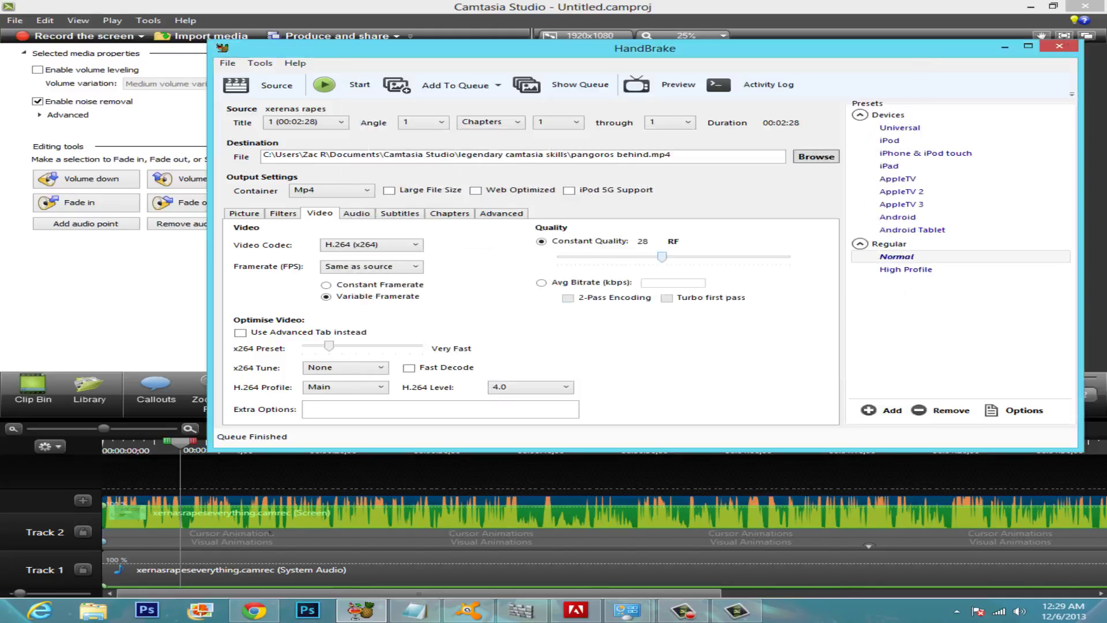
drag(662, 257, 699, 257)
- Examine the encode's picture, filter, video, audio, subtitle and chapter settings
click(244, 214)
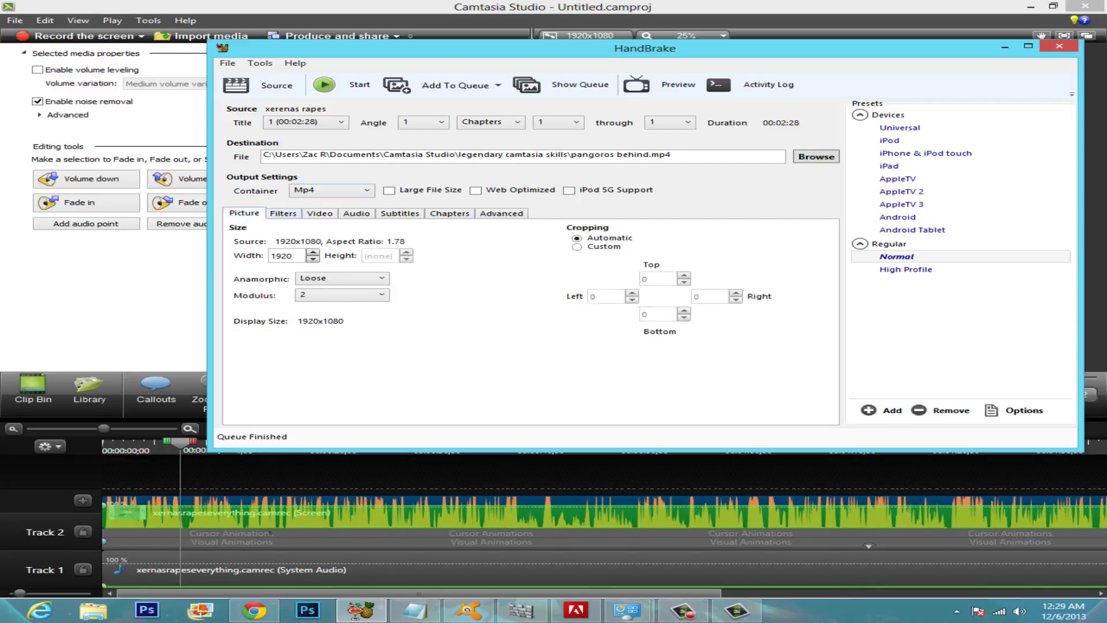
click(283, 214)
click(320, 213)
click(357, 213)
click(399, 213)
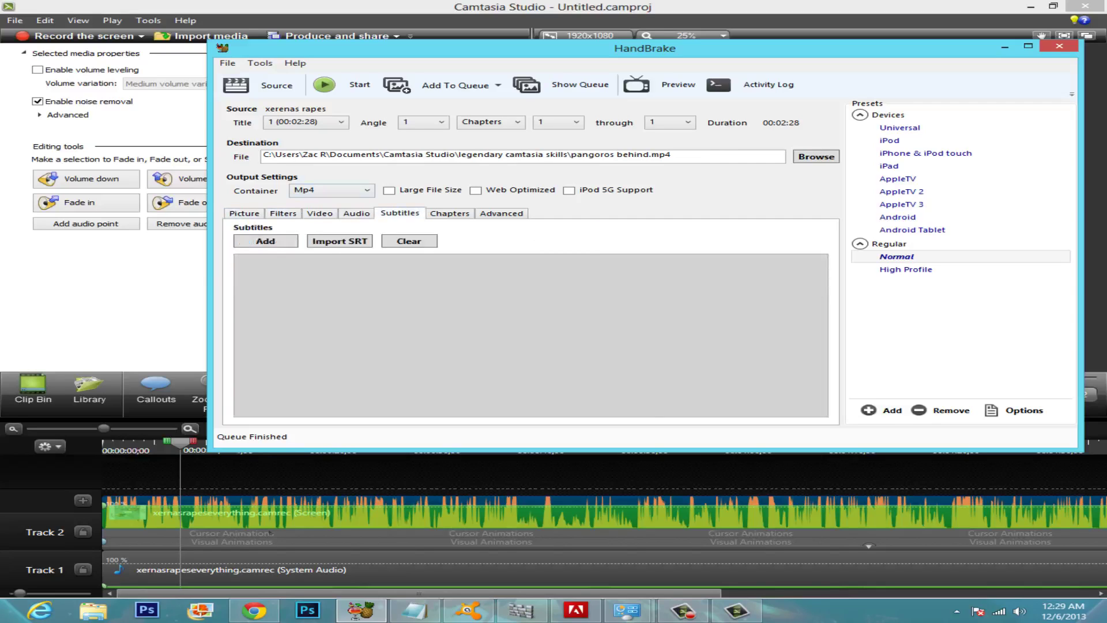
click(243, 213)
click(283, 213)
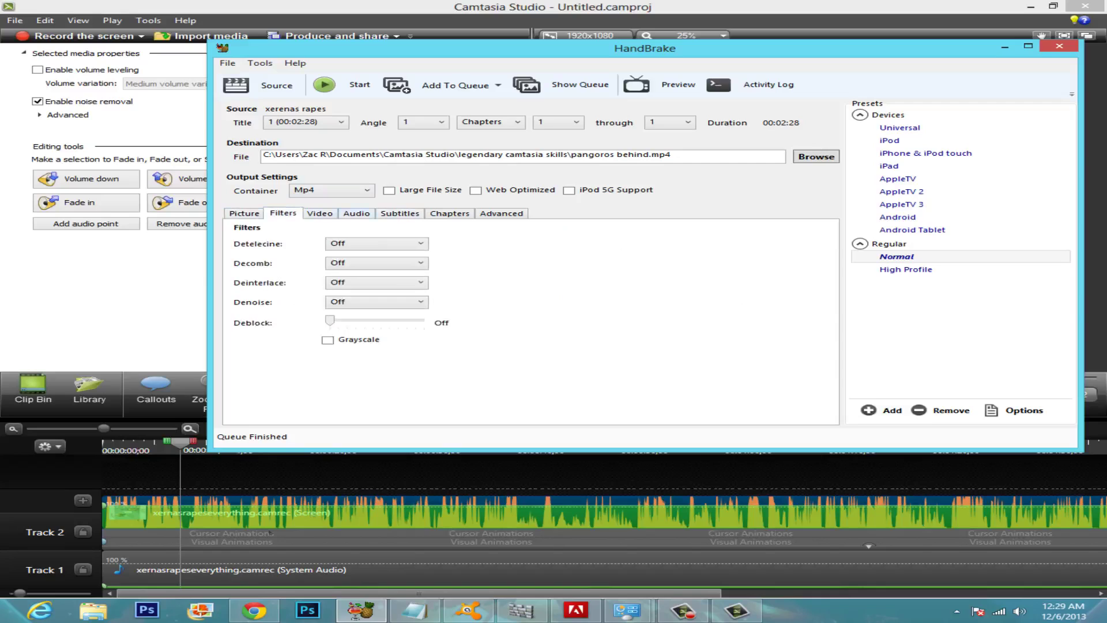
click(356, 213)
click(399, 213)
click(450, 214)
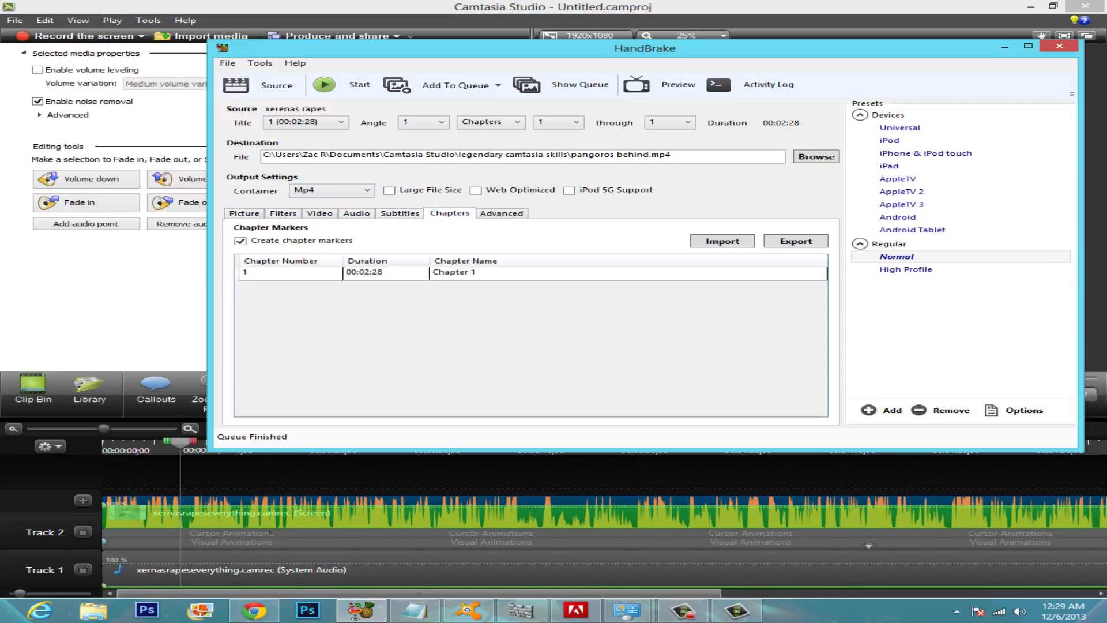
- Check the advanced options, set the video's constant quality to RF 28 and start the encode
click(501, 213)
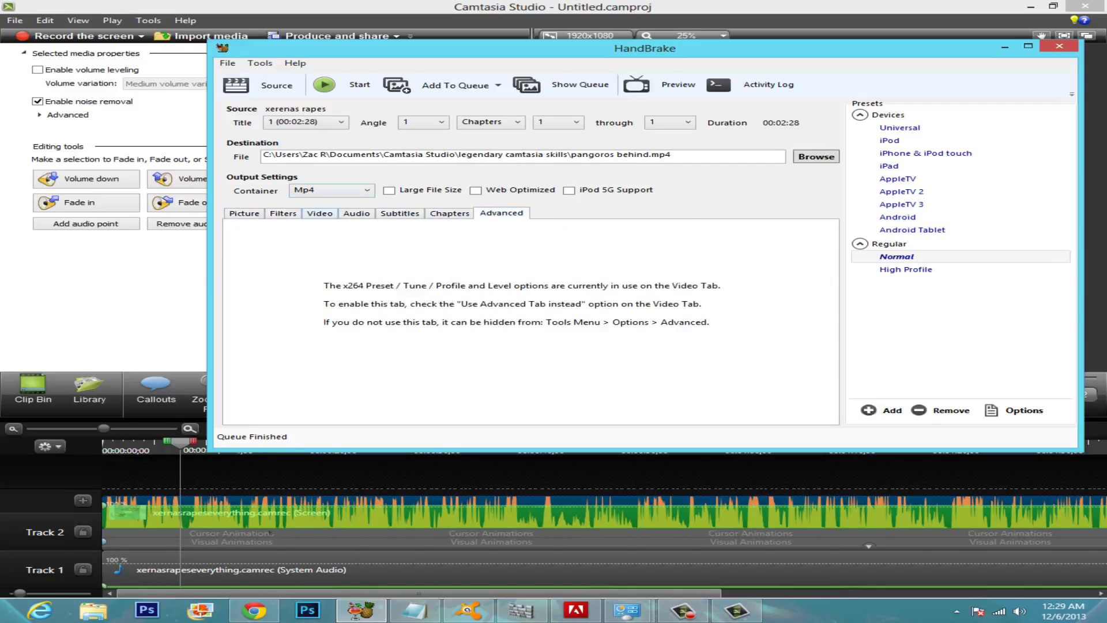
click(320, 213)
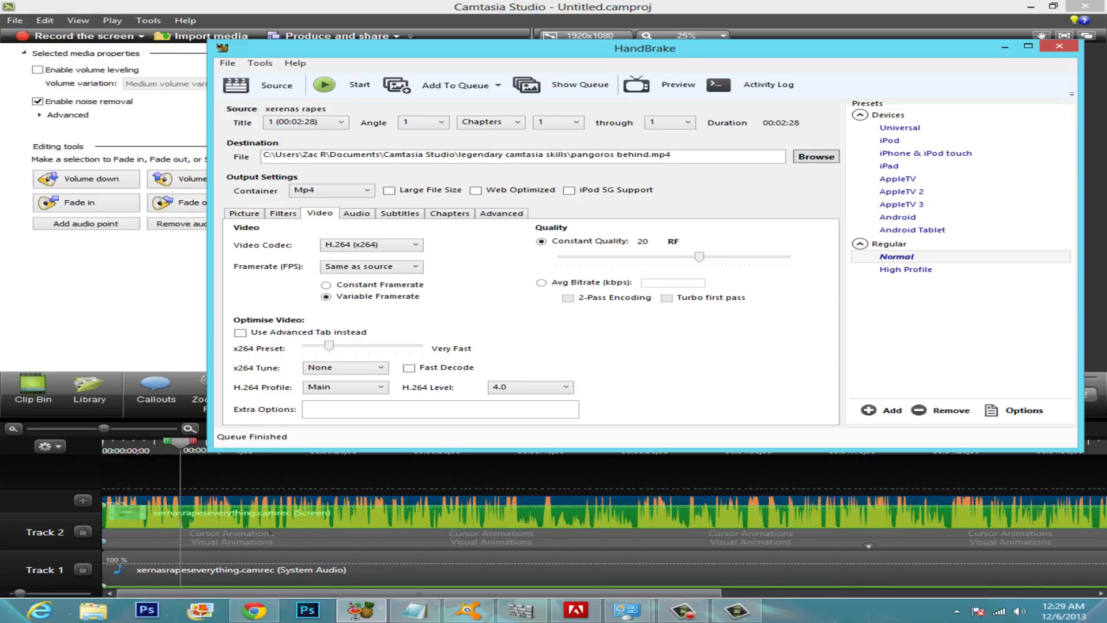
drag(698, 256, 661, 255)
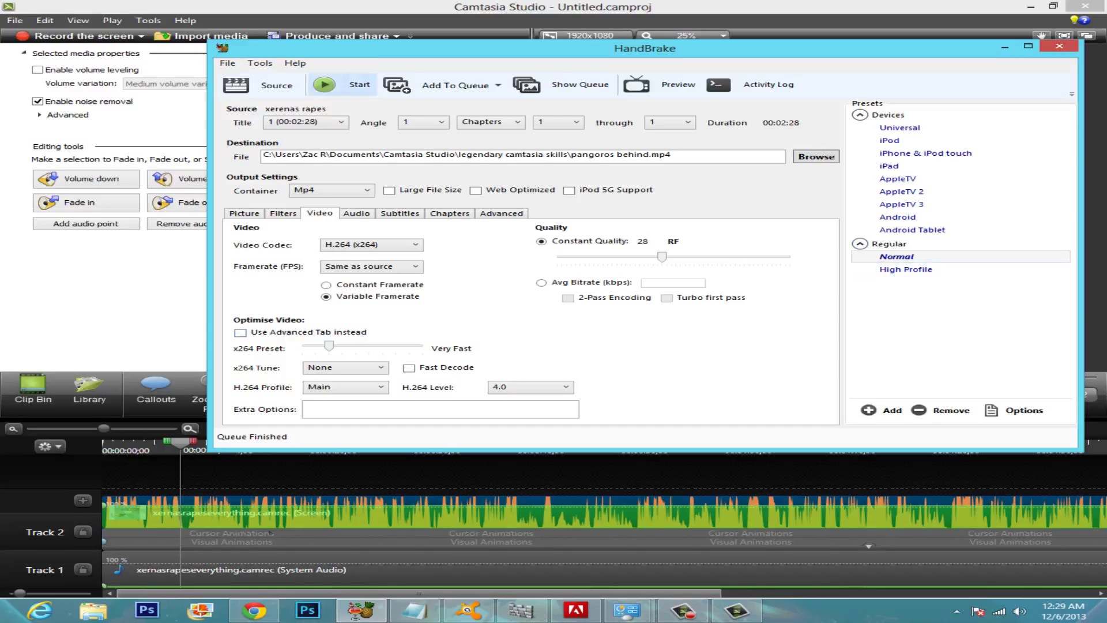
click(343, 85)
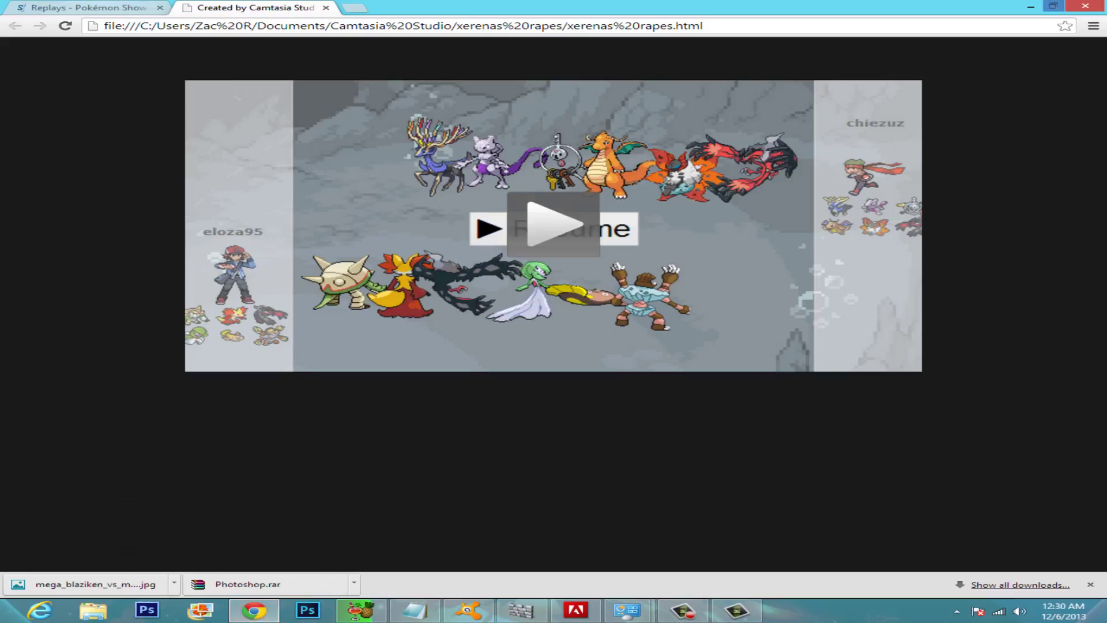
- Switch to the browser tab with the Pokémon Showdown replay and pause the battle
key(ctrl+shift+Tab)
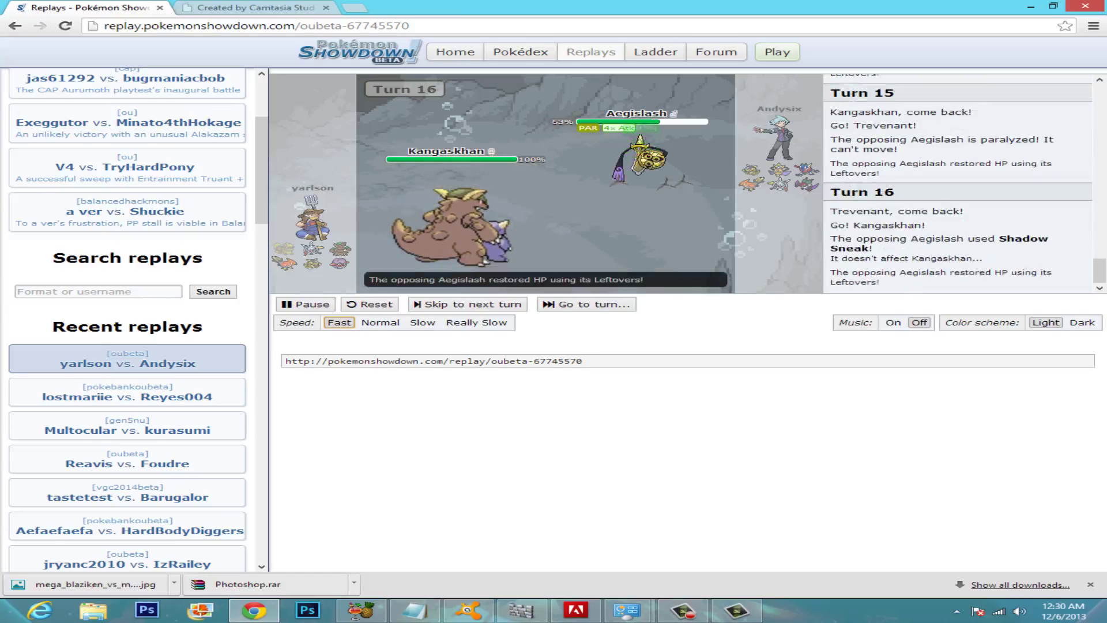
click(305, 304)
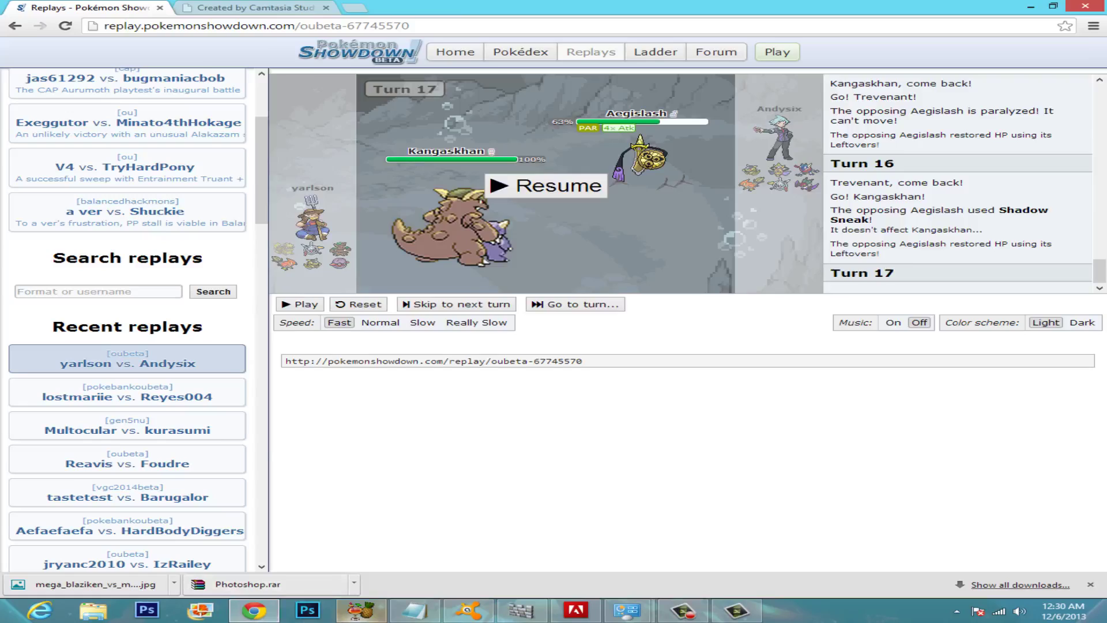
- Switch to HandBrake, browse for a source file and compare the sizes of "pangoros behind" and the other MP4 files in the legendary camtasia skills folder
click(361, 611)
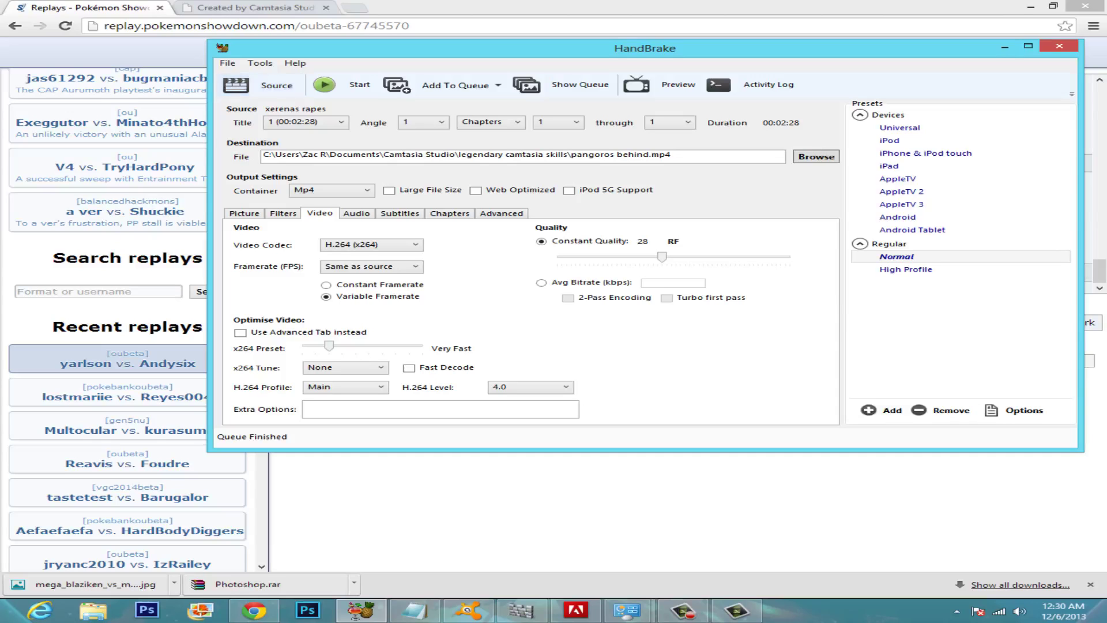
click(262, 85)
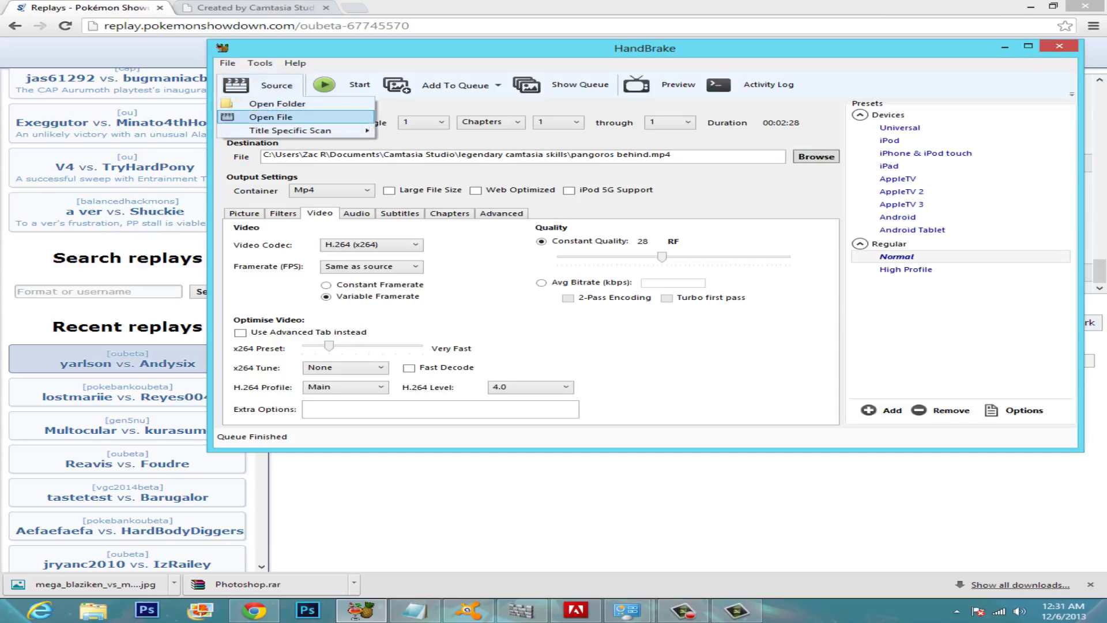
click(270, 117)
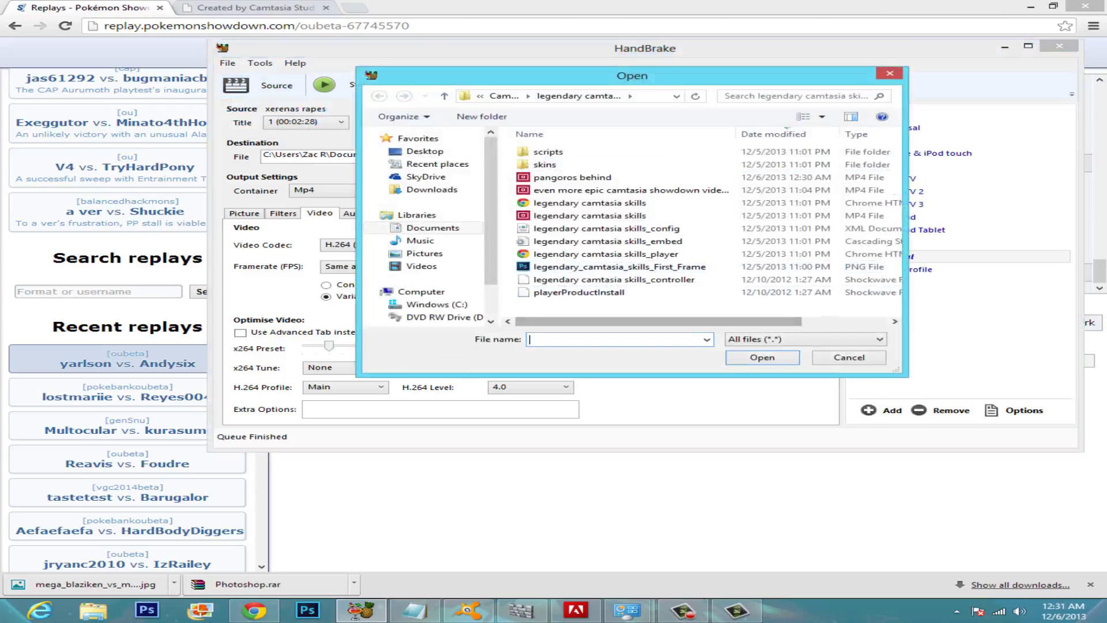
drag(659, 321, 744, 321)
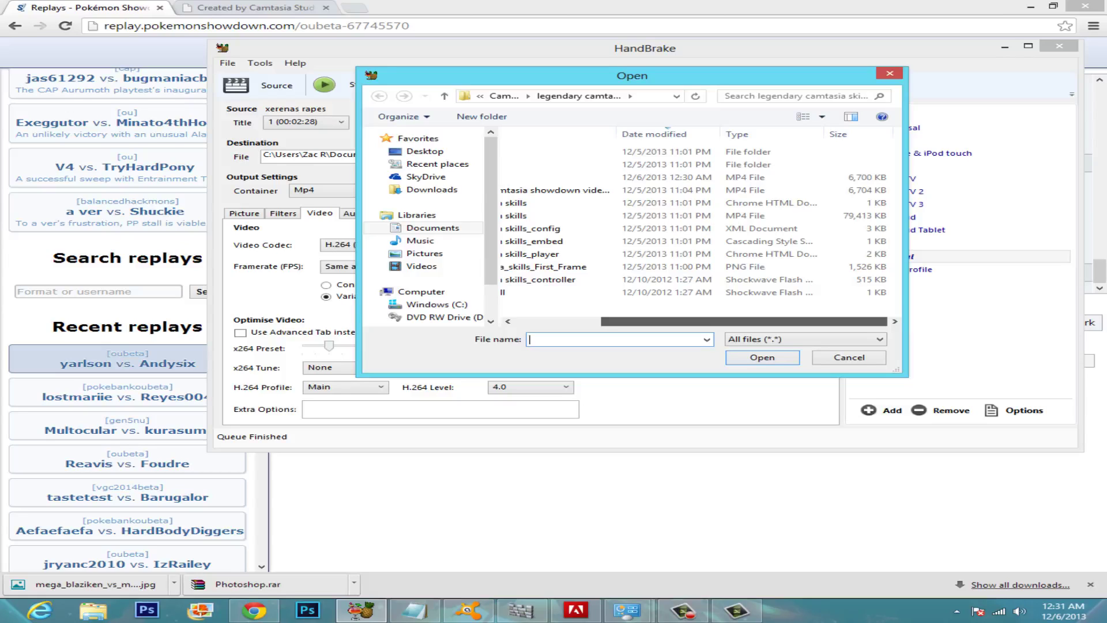
drag(744, 321, 658, 321)
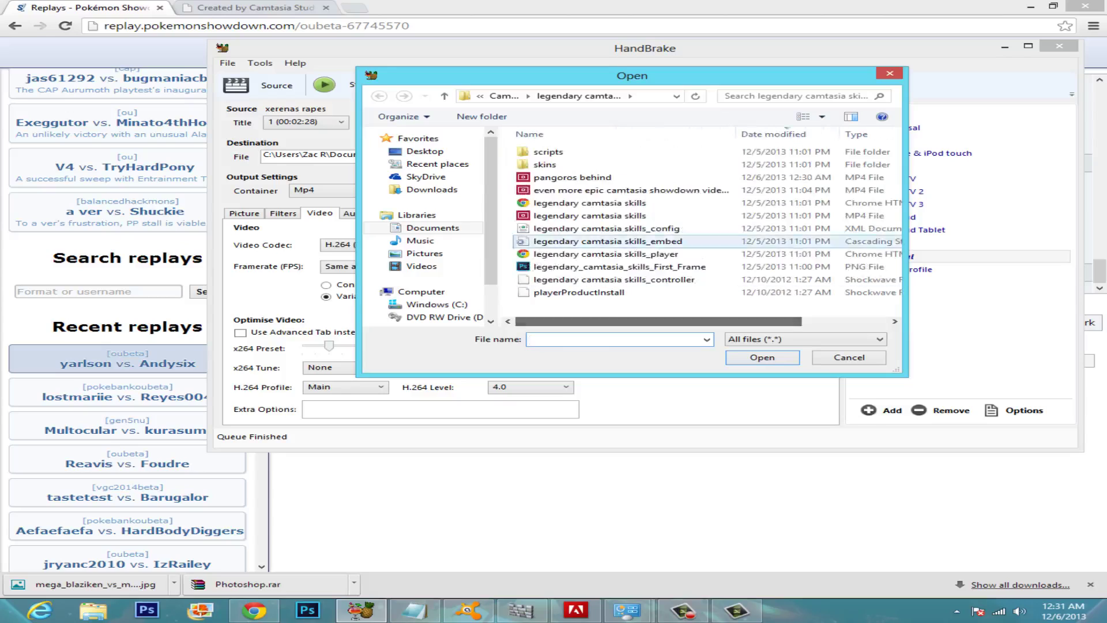
click(572, 177)
drag(658, 321, 743, 321)
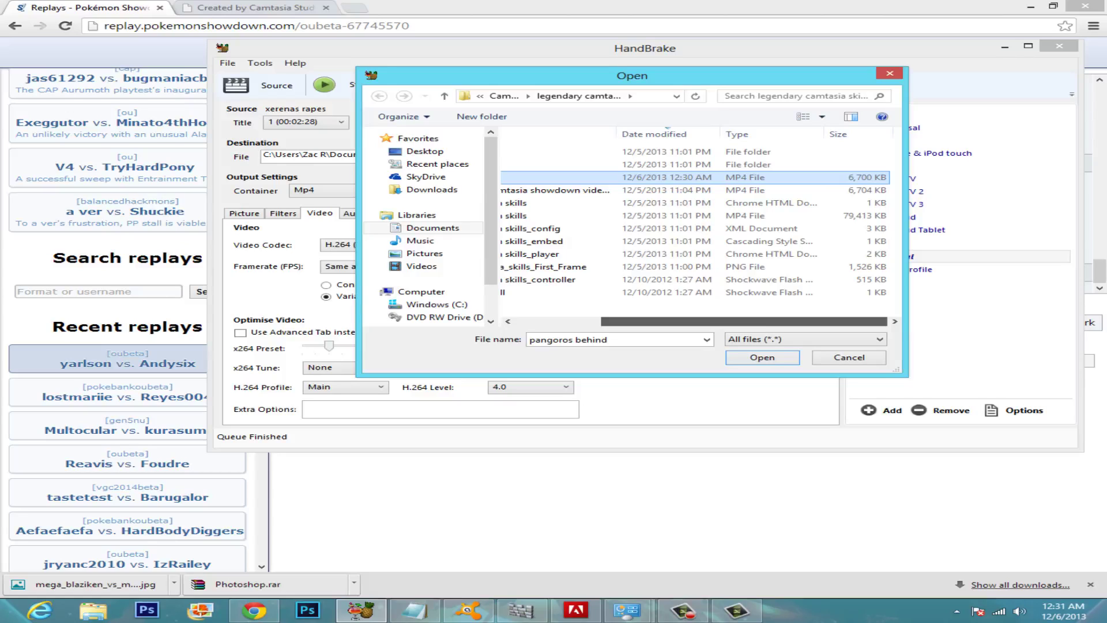
drag(743, 321, 658, 321)
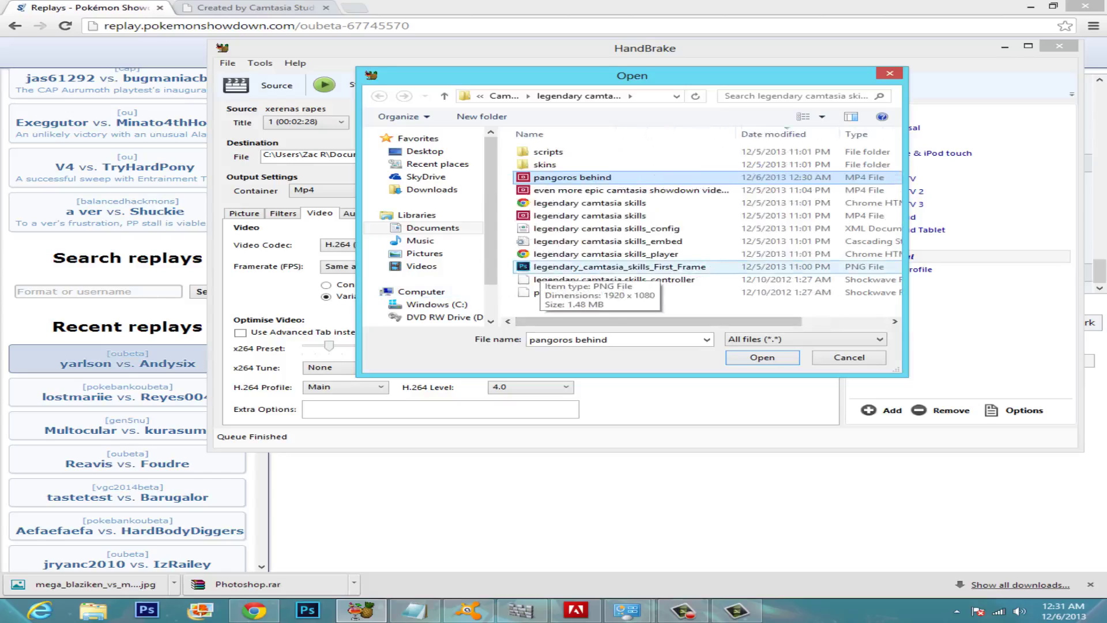
- Look through the Camtasia Studio documents folder and close the source selection without opening a file
click(432, 228)
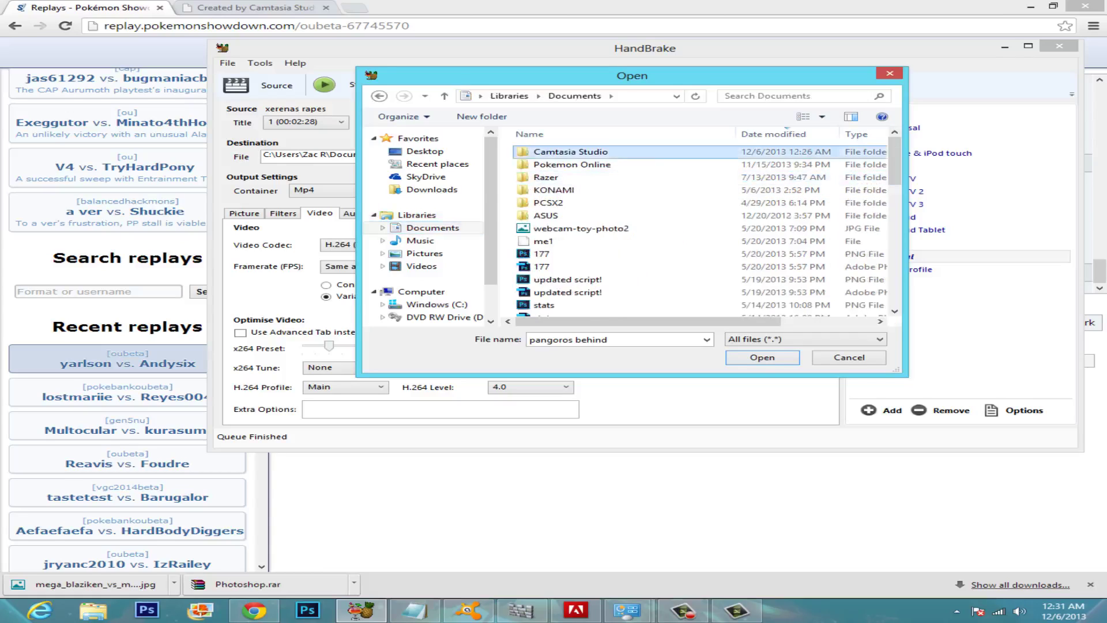
double_click(571, 151)
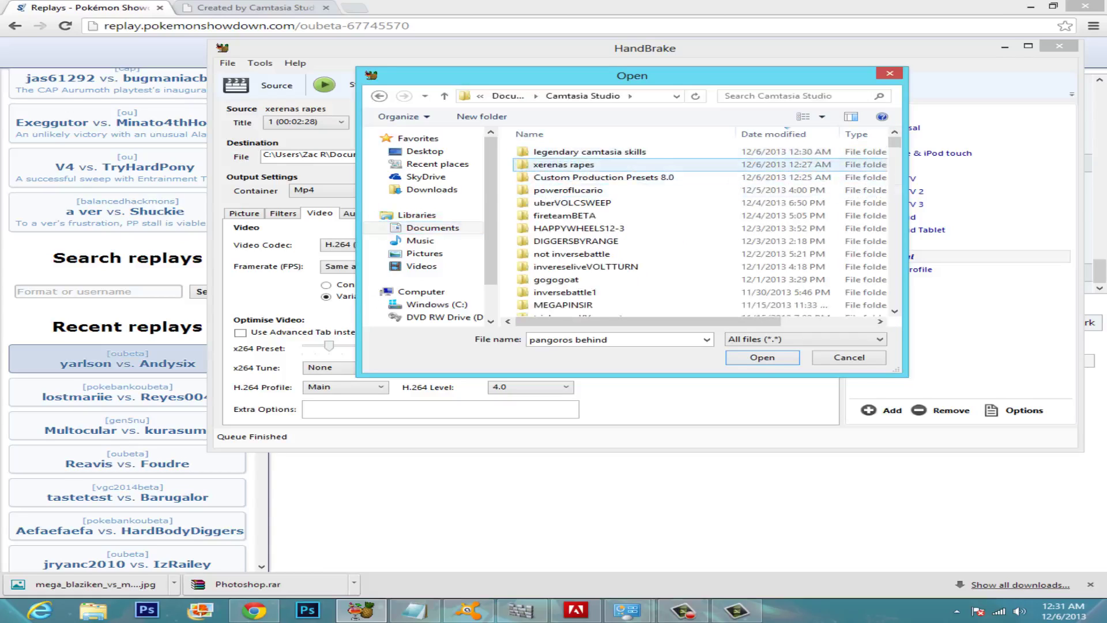
click(590, 152)
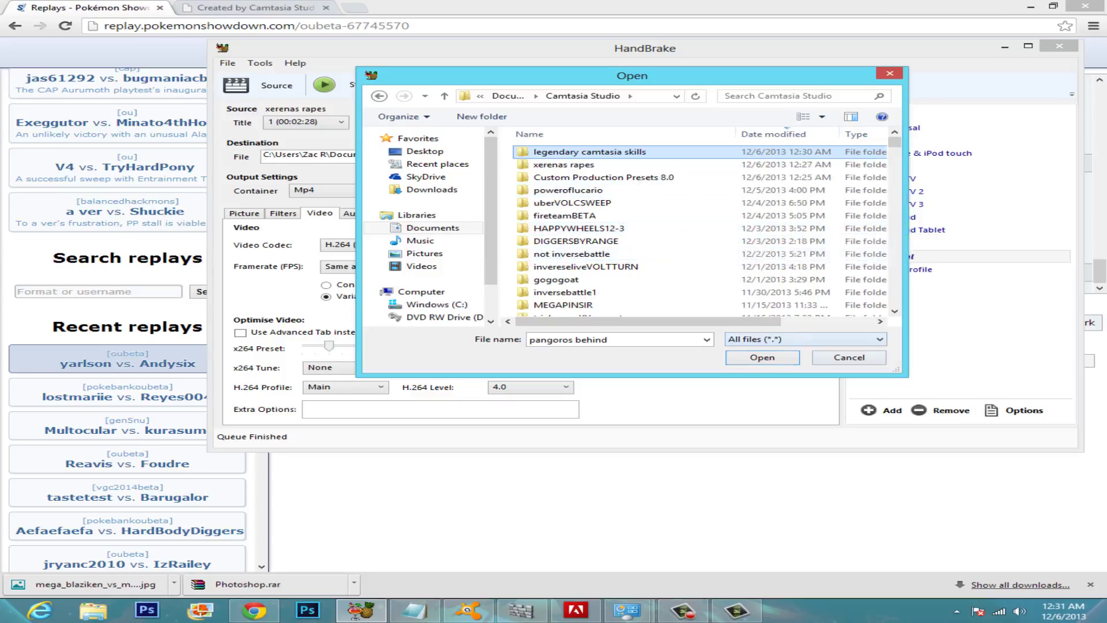
key(Return)
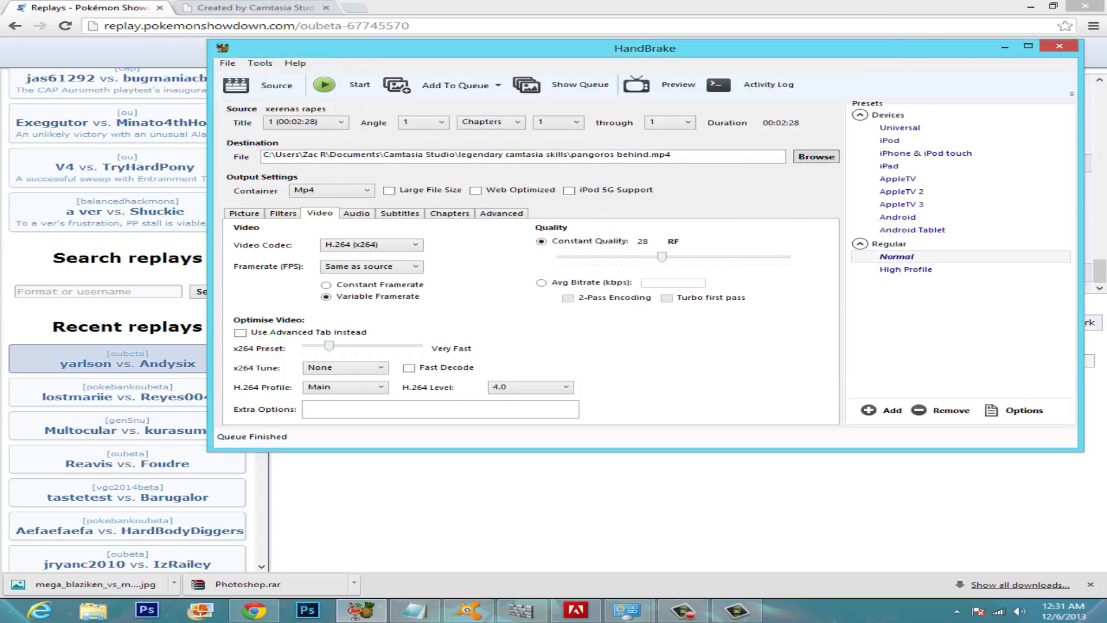
- Switch to the browser, open YouTube in a new tab and go to the video upload page
key(alt+Tab)
key(ctrl+t)
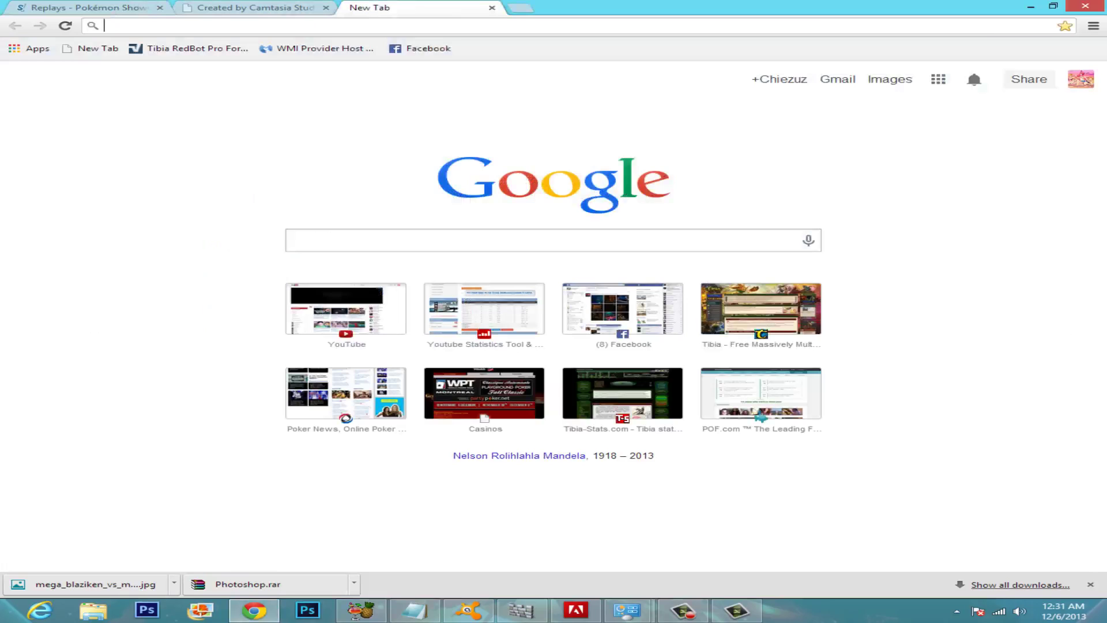
text(you)
key(Return)
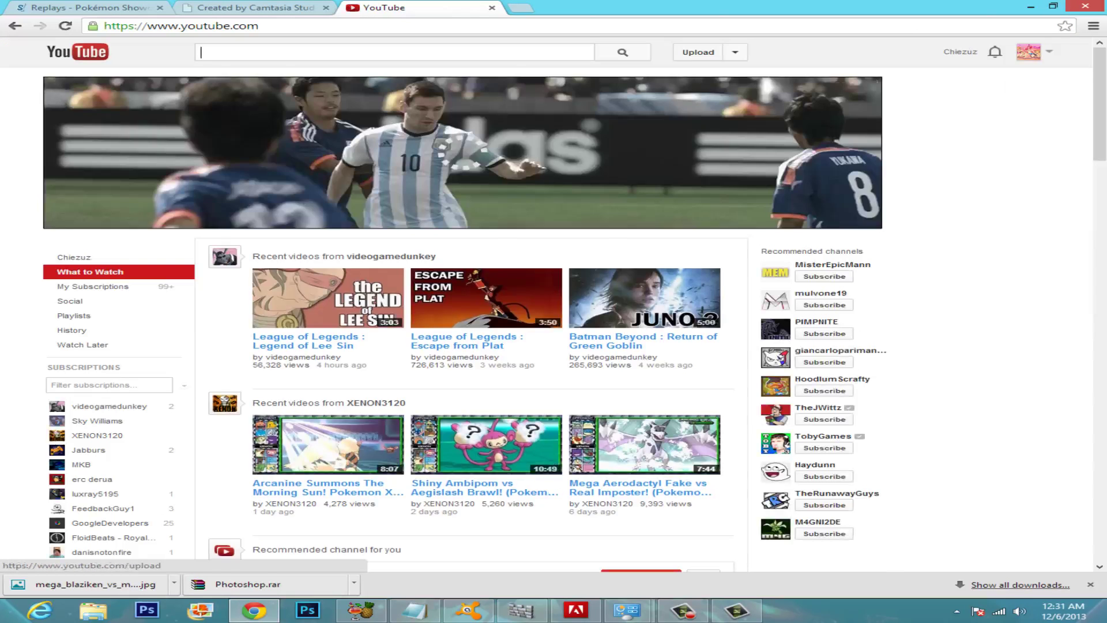
click(697, 52)
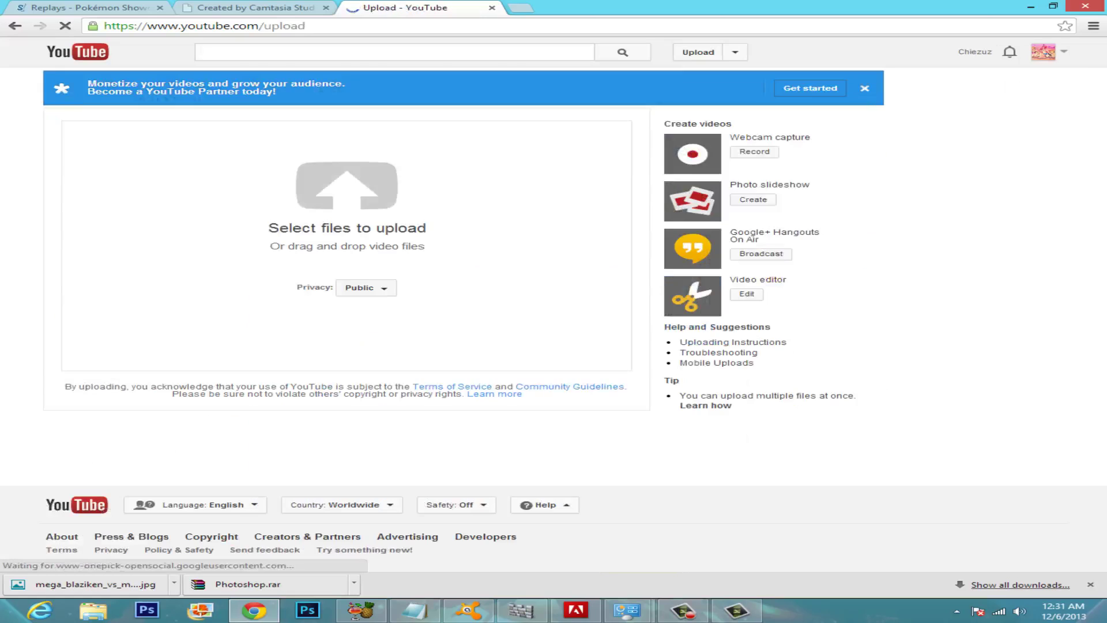
- Open the account's own YouTube channel and look through its recent uploads and video sections
click(1043, 52)
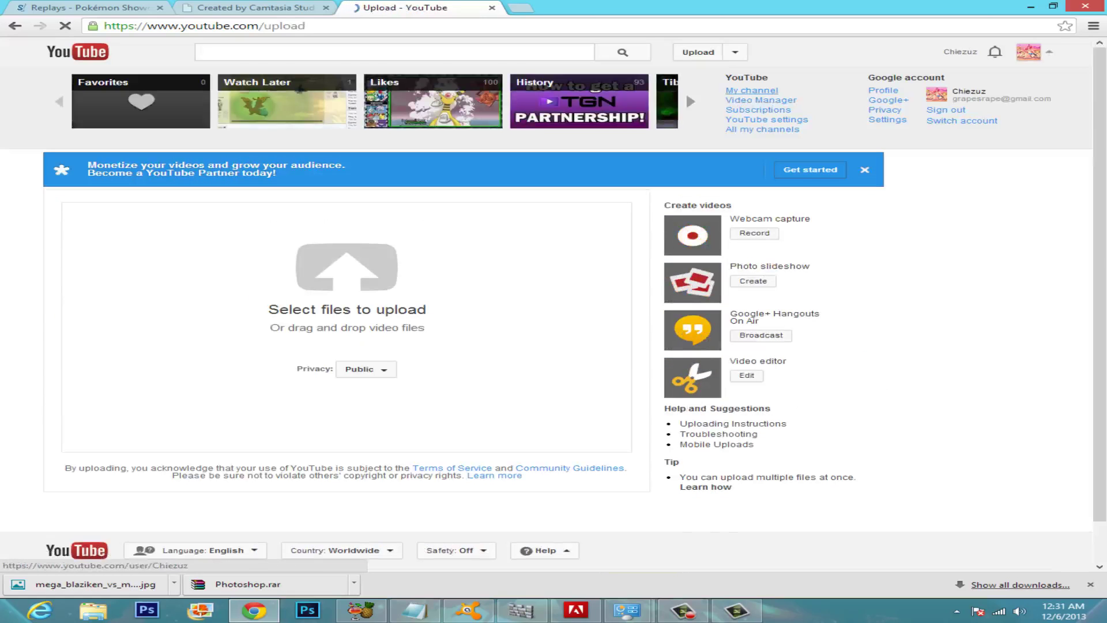
click(751, 91)
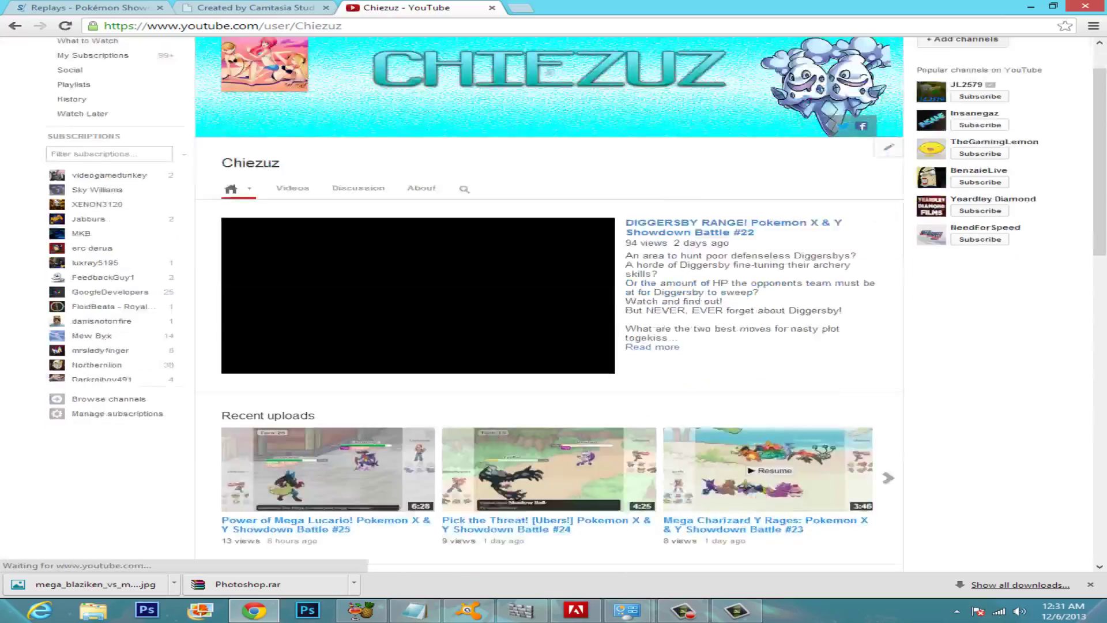
scroll(548, 305, down, 7)
scroll(548, 305, down, 7)
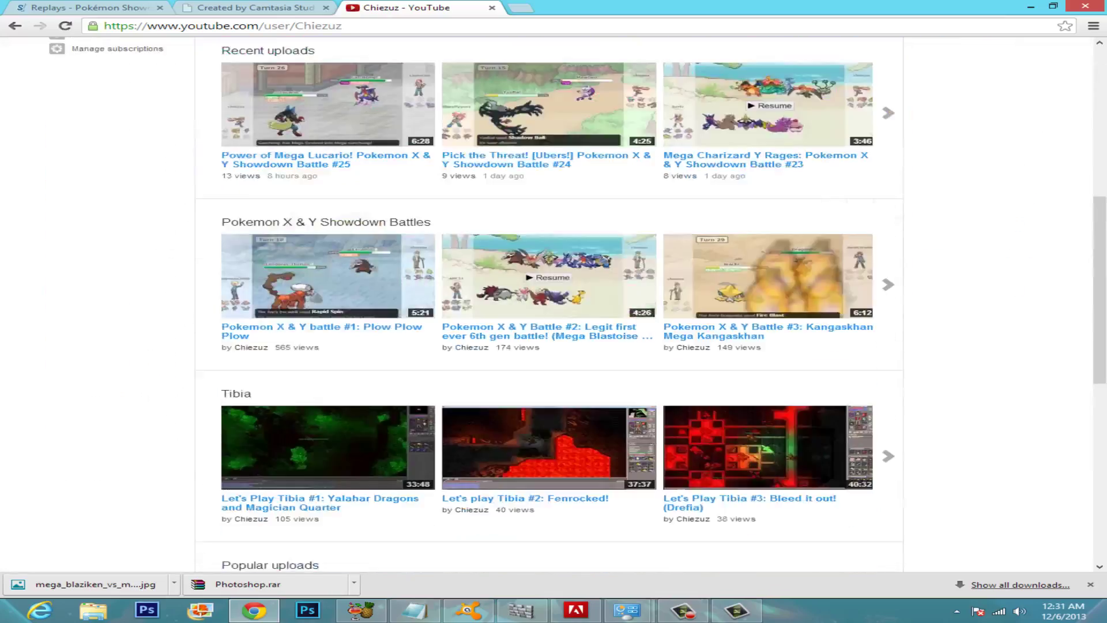
scroll(536, 311, down, 6)
scroll(536, 311, up, 13)
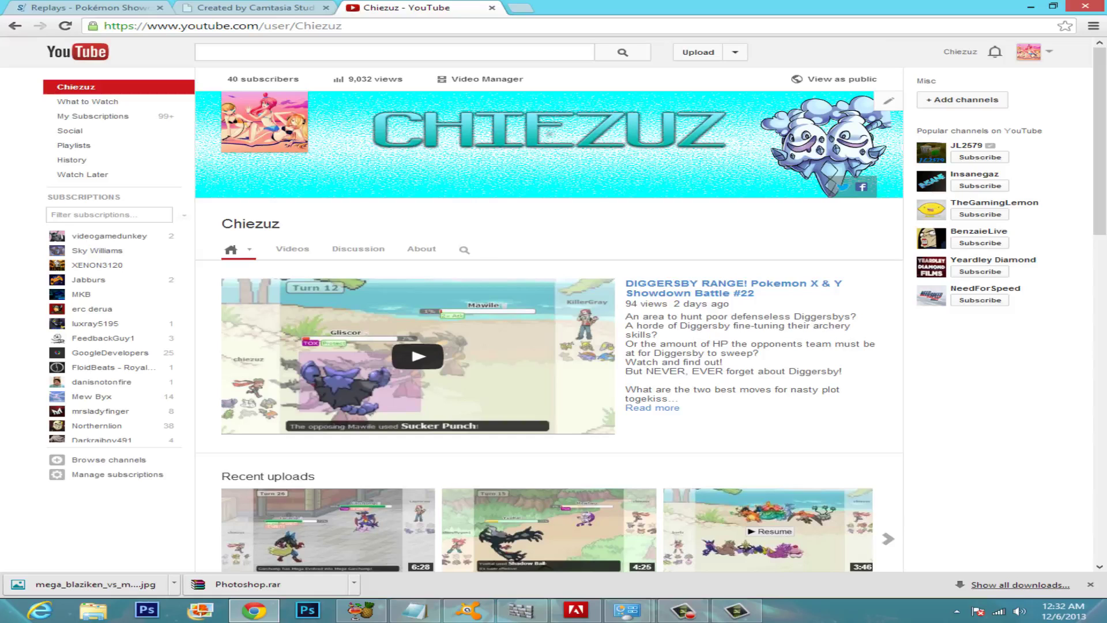
click(683, 610)
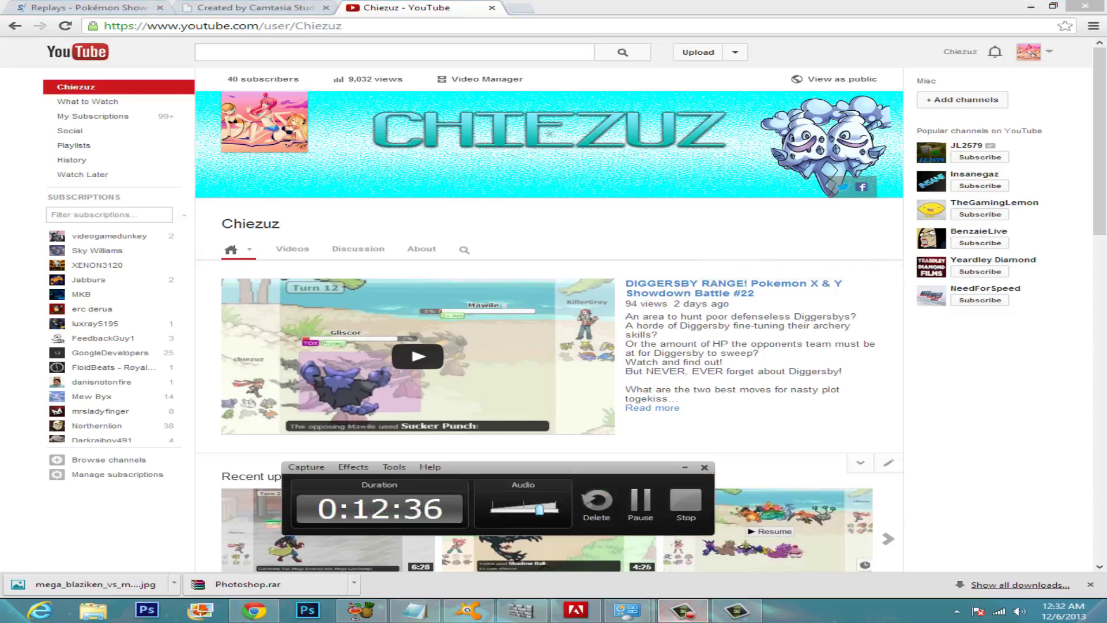